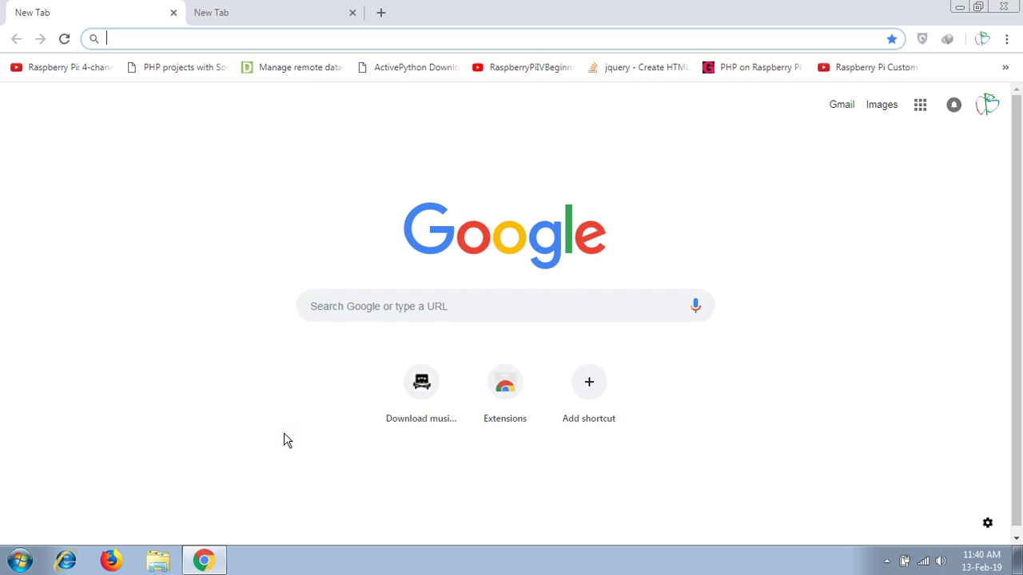
Check Chrome's Downloads Location under Advanced settings, then close the Settings tab
click(1006, 38)
click(878, 308)
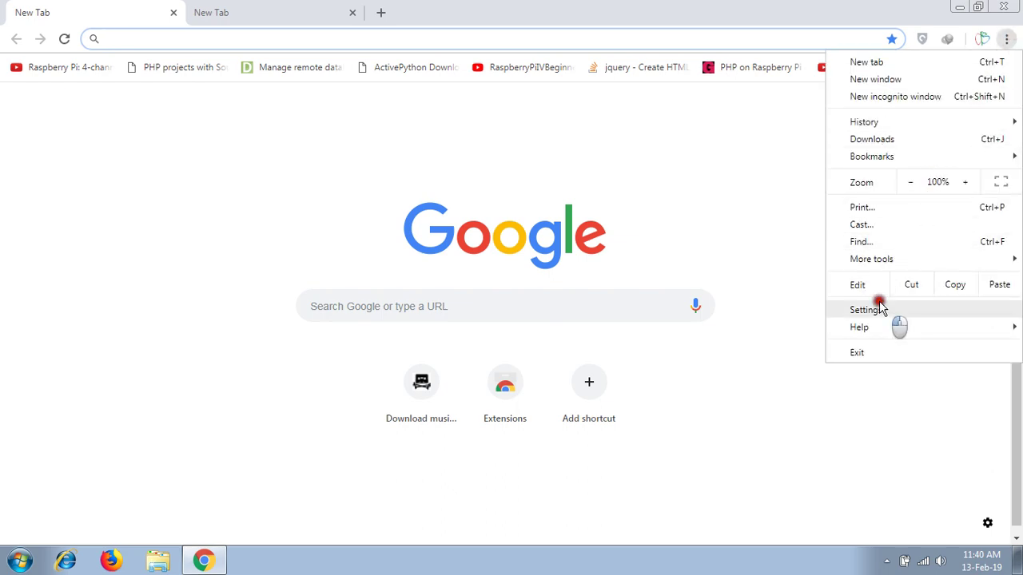
scroll(285, 244, down, 15)
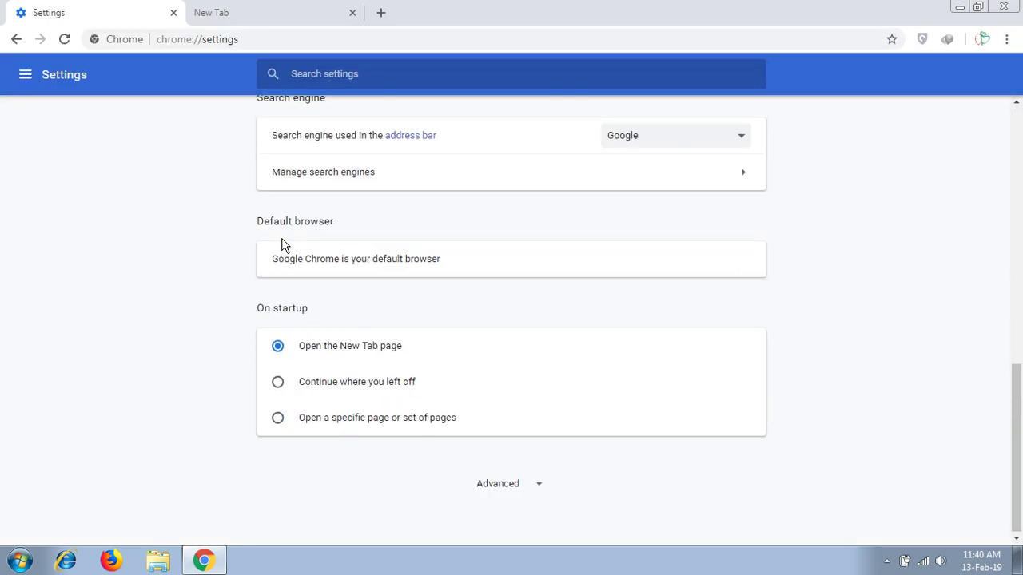
click(484, 490)
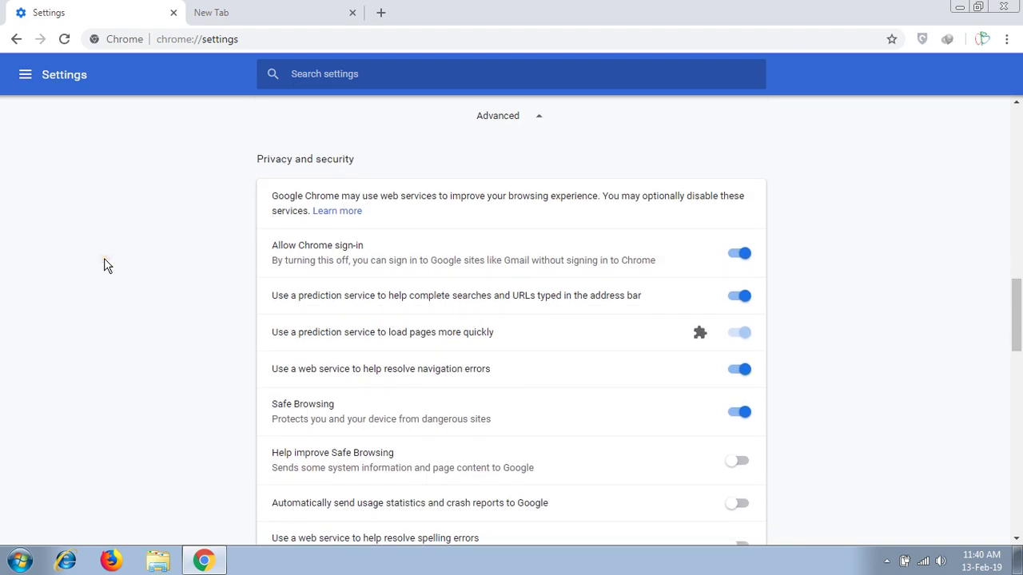
scroll(104, 264, down, 7)
scroll(104, 263, down, 4)
scroll(104, 263, down, 2)
scroll(144, 231, up, 1)
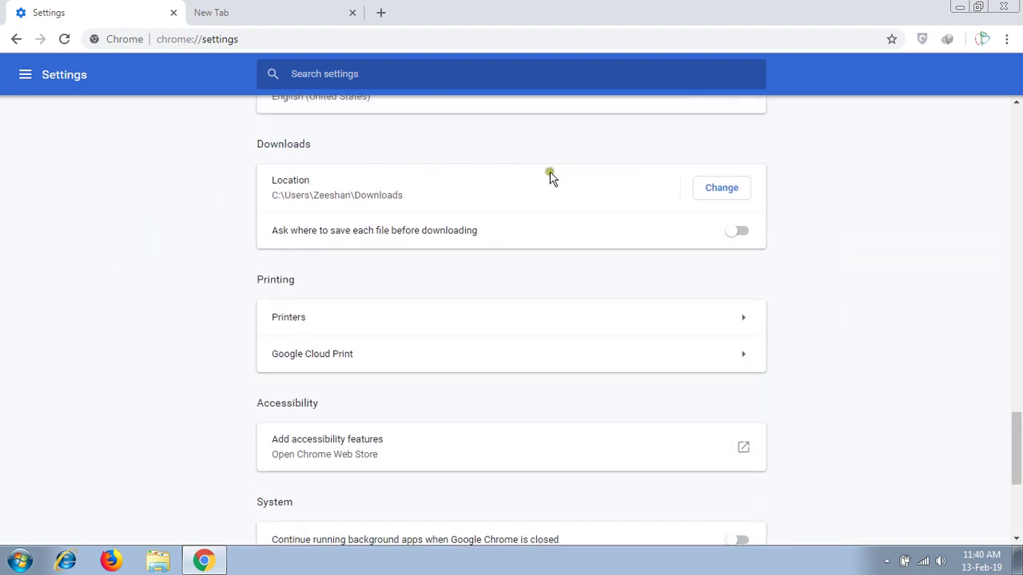
click(735, 192)
click(173, 12)
text(1337x.to/)
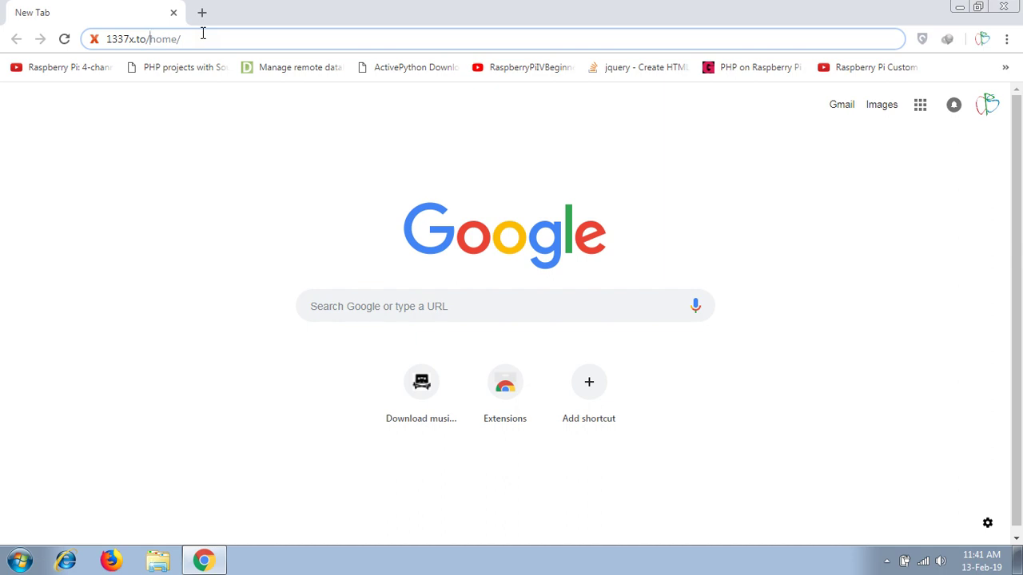
Load the 1337x.to home page and search the site for 'idm'
key(Return)
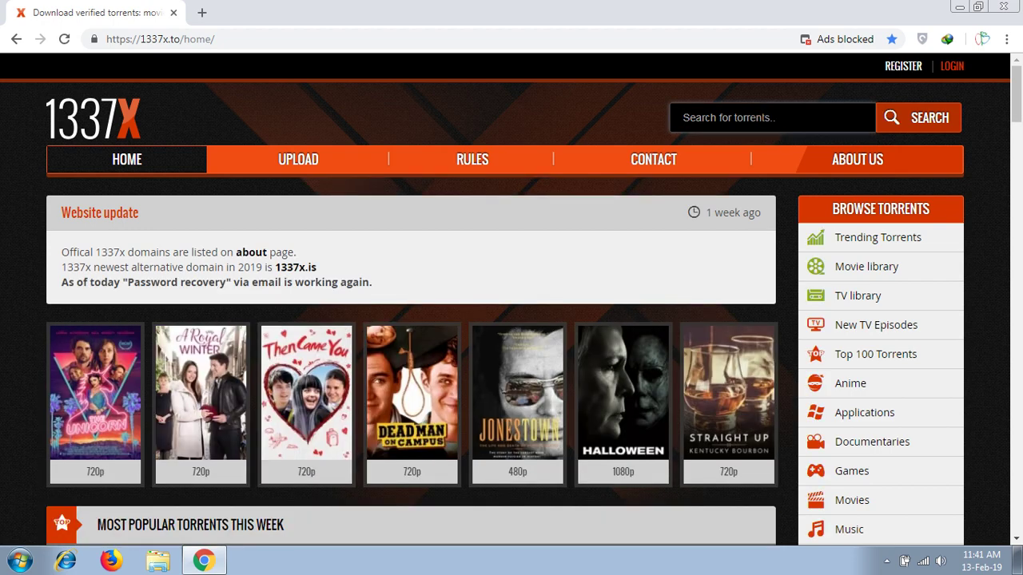
click(684, 117)
text(idm)
key(Return)
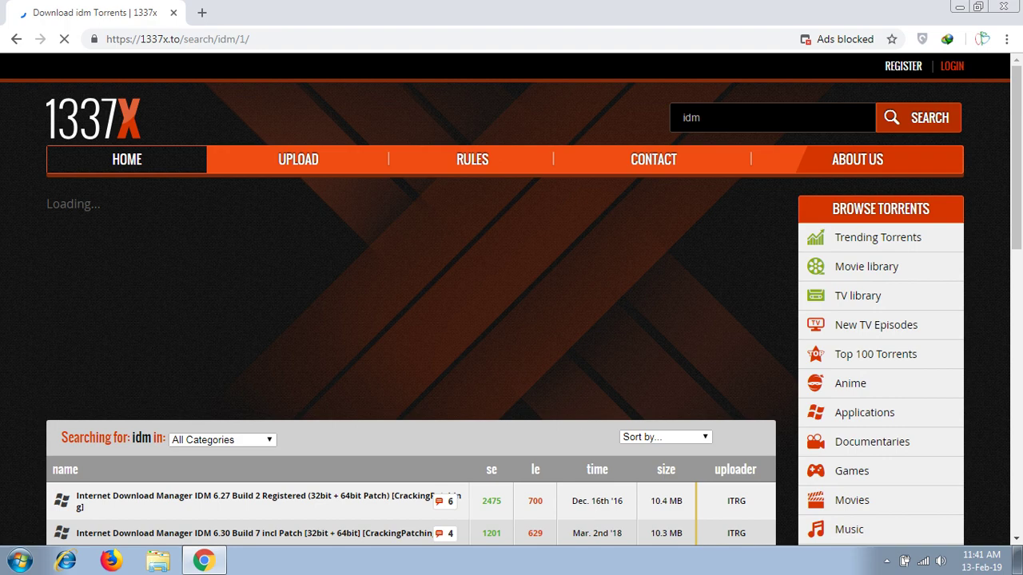
Scroll the idm results and pick the IDM 6.30 Build 5 torrent
scroll(405, 327, down, 3)
scroll(405, 327, down, 4)
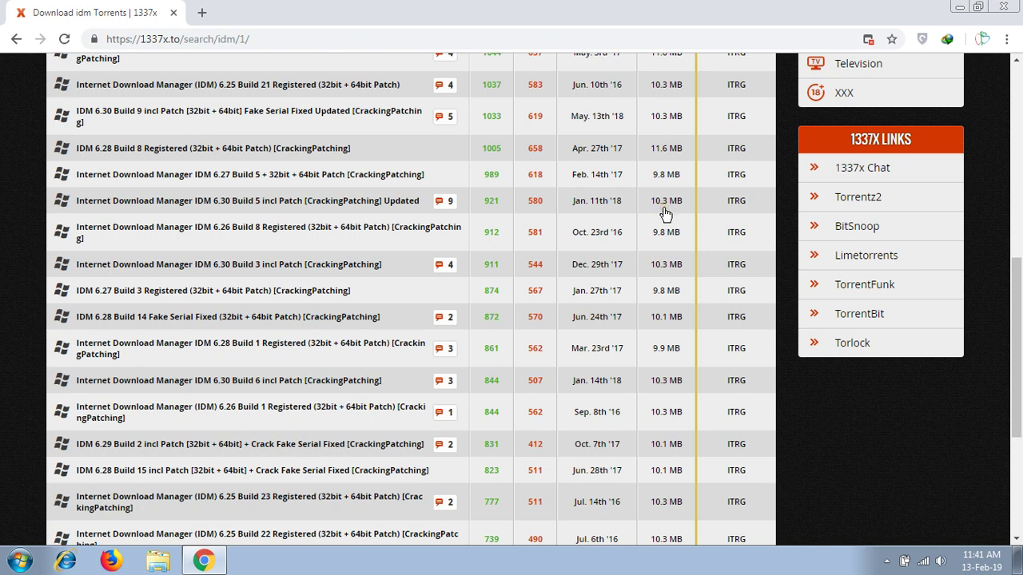
click(321, 202)
click(322, 205)
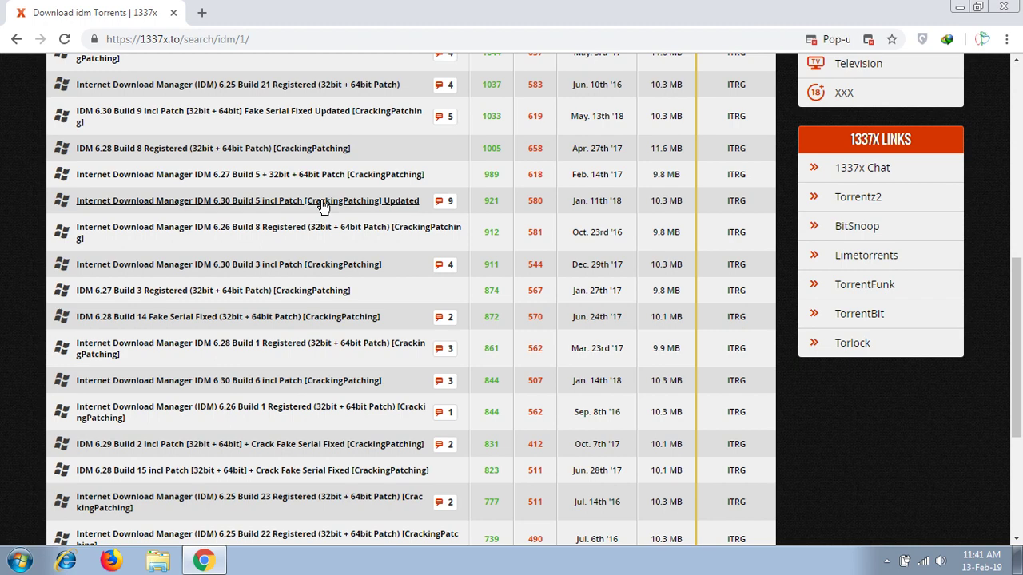
Open the 'IDM 6.30 Build 5 incl Patch' torrent page and send its magnet link to µTorrent
click(277, 205)
click(278, 206)
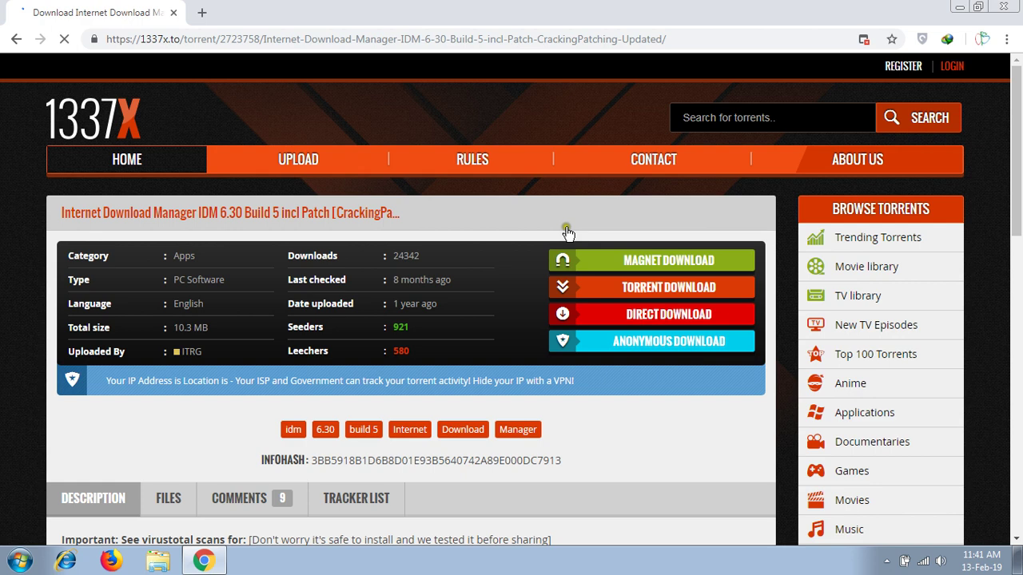
click(600, 270)
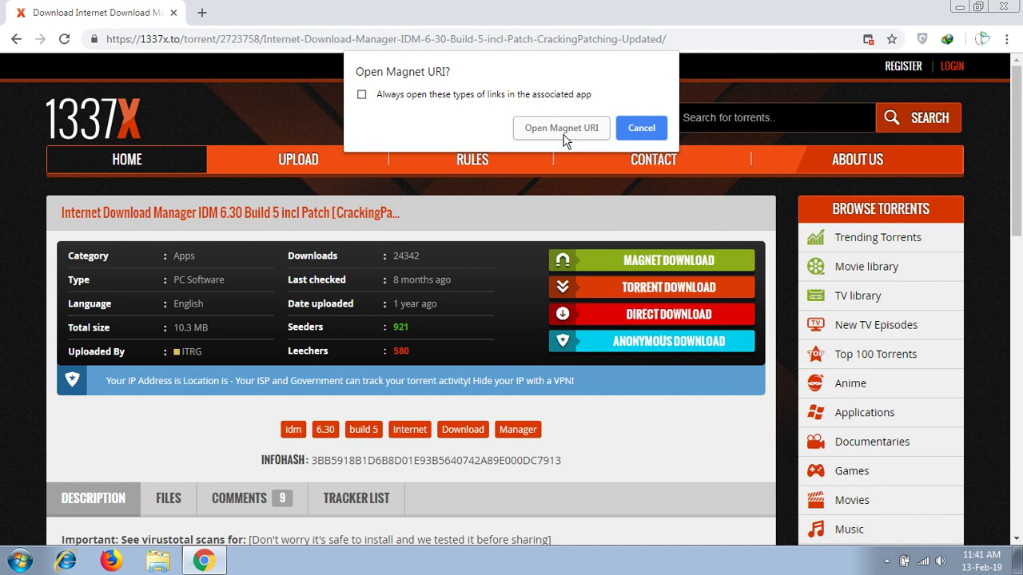
click(563, 133)
Add the IDM torrent to µTorrent with default options and maximize the window
click(562, 133)
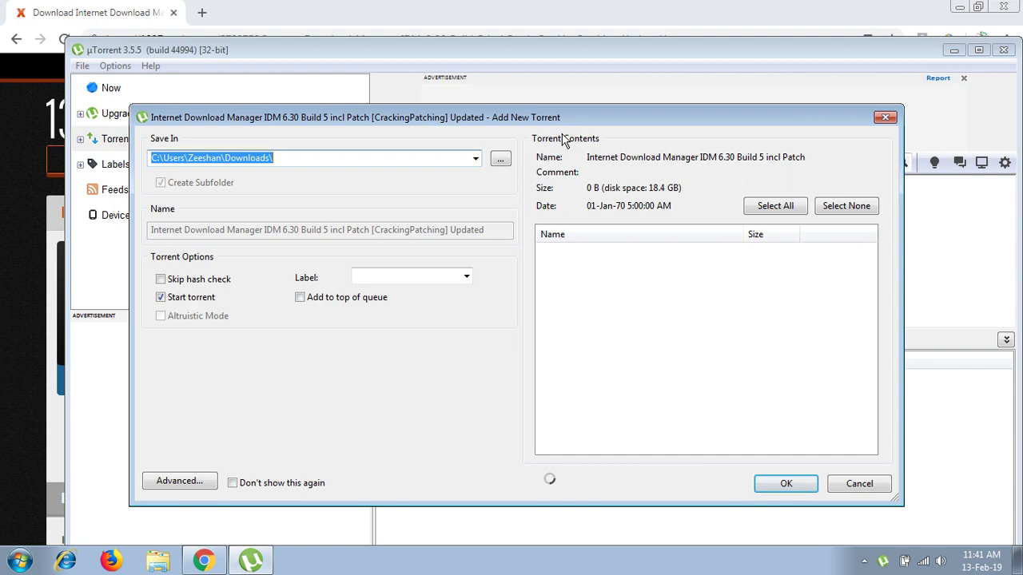
key(Return)
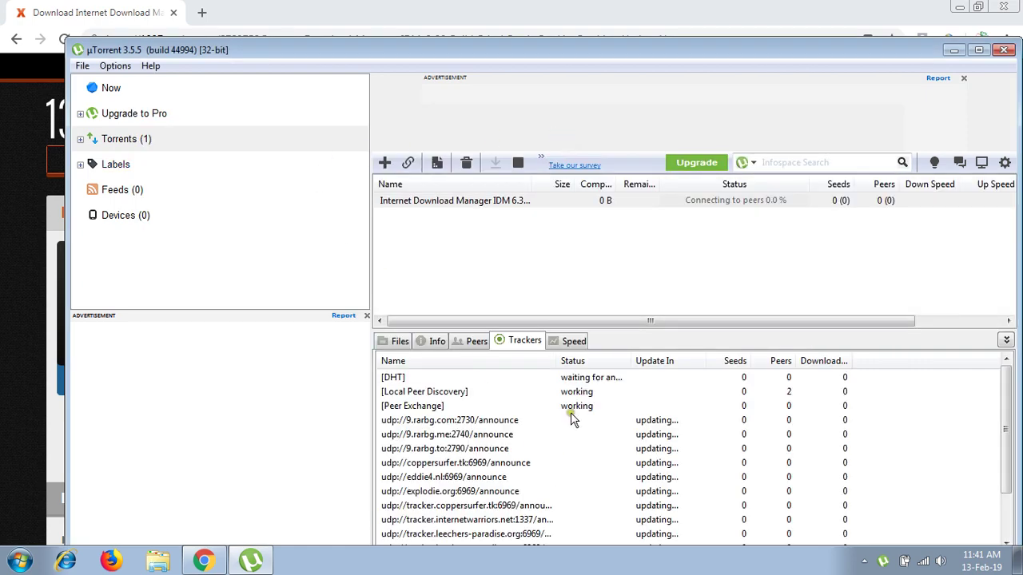
click(978, 52)
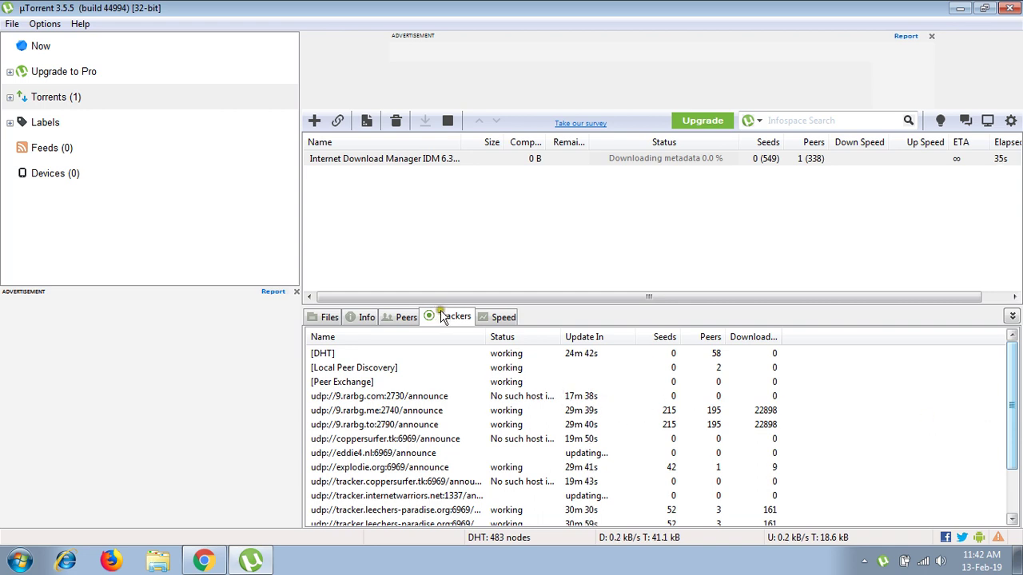
Select the dead trackers: 9.rarbg.com, coppersurfer, eddie4, internetwarriors, sktorrent and zer0day
click(530, 397)
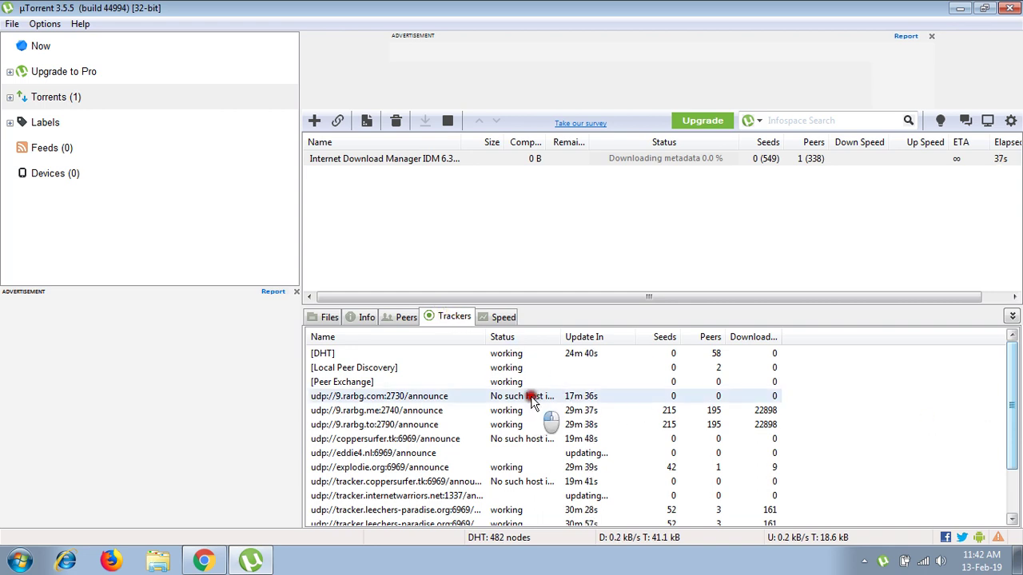
ctrl+click(534, 440)
ctrl+click(535, 453)
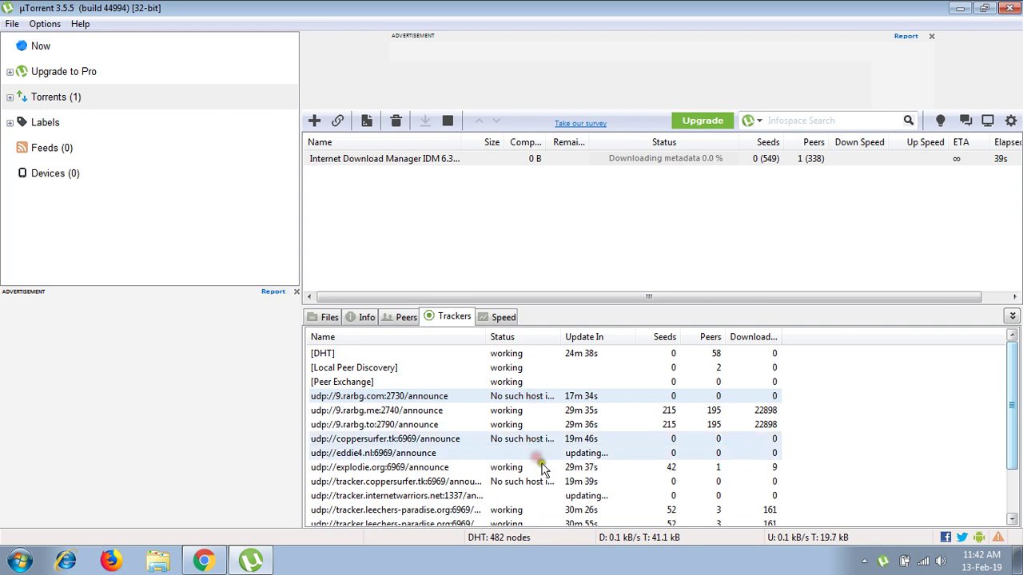
ctrl+click(557, 496)
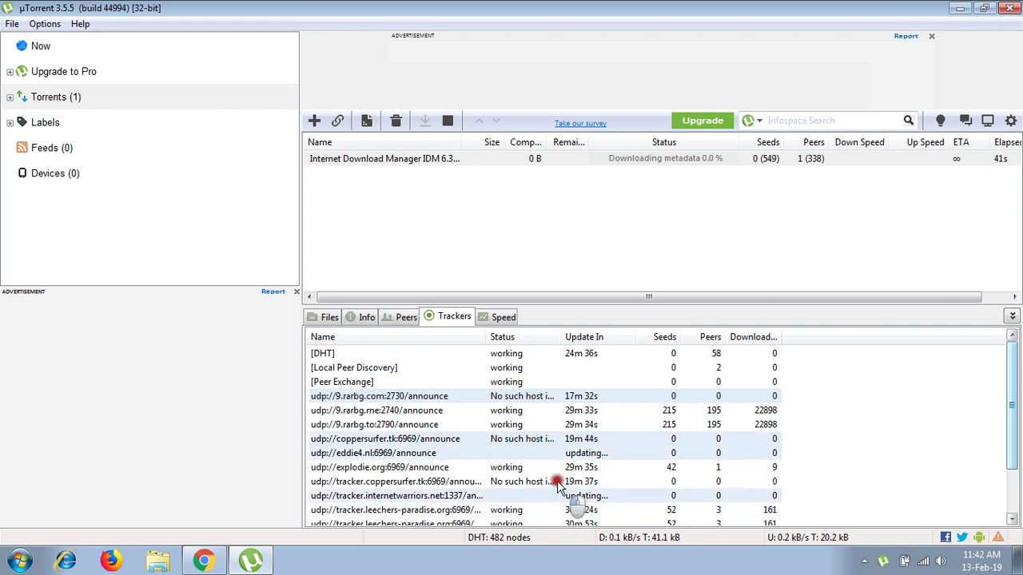
ctrl+click(556, 481)
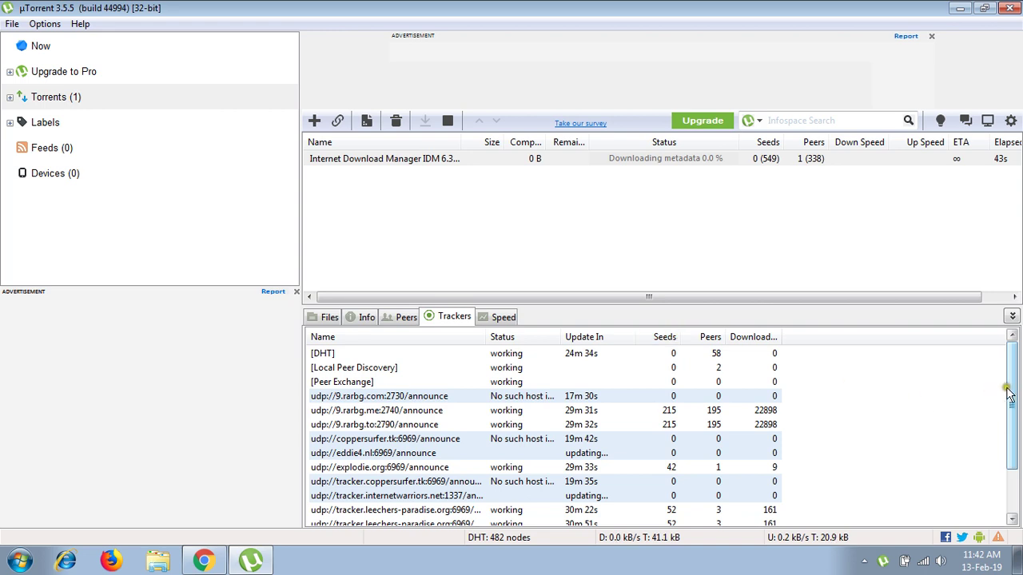
drag(1008, 393, 1005, 454)
ctrl+click(648, 496)
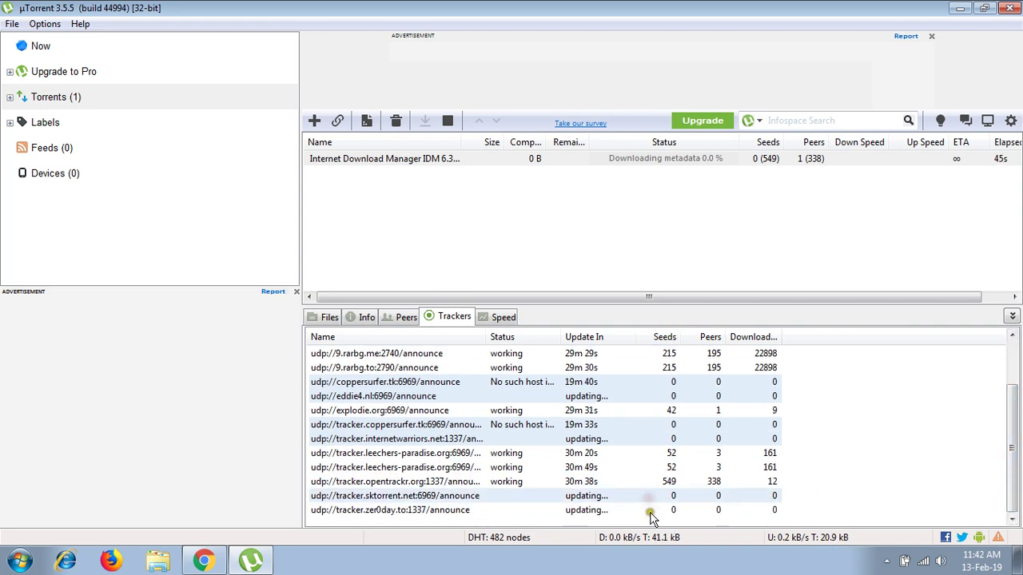
Remove the selected dead trackers, then open the finished IDM torrent's containing folder
right_click(650, 518)
click(681, 432)
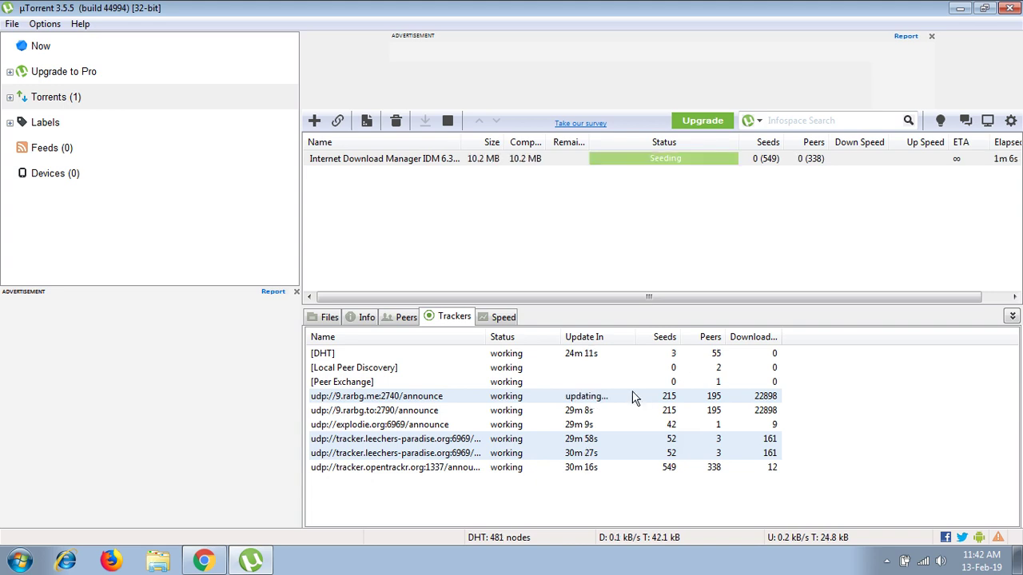
right_click(514, 163)
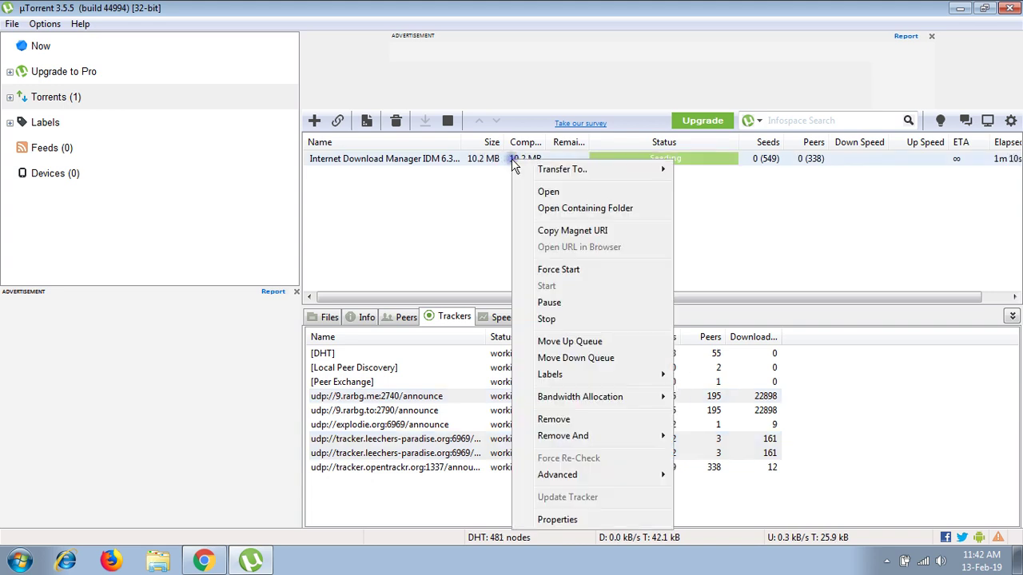
click(559, 209)
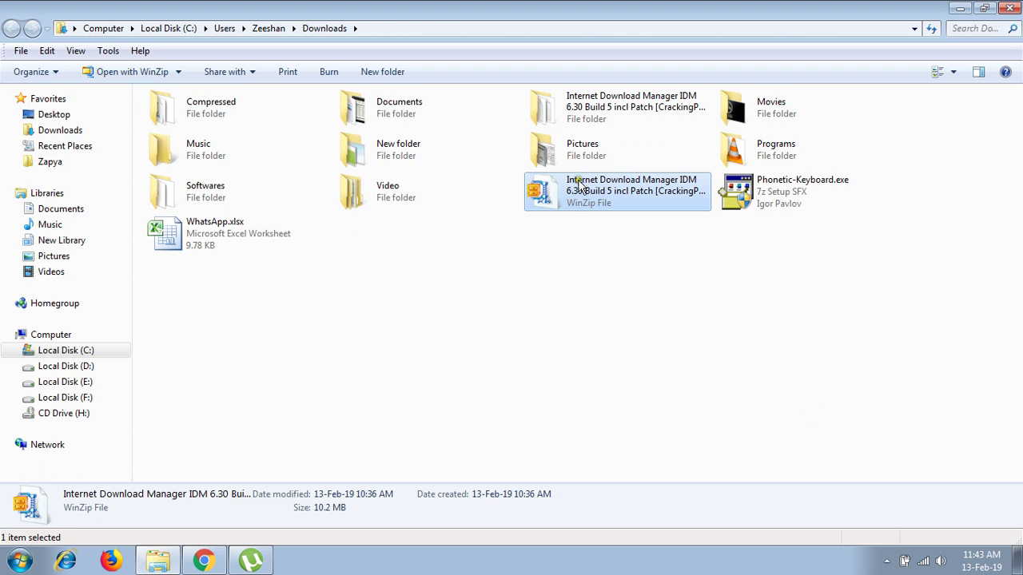
Extract the IDM 6.30 Build 5 zip in place in Downloads with WinZip
right_click(580, 185)
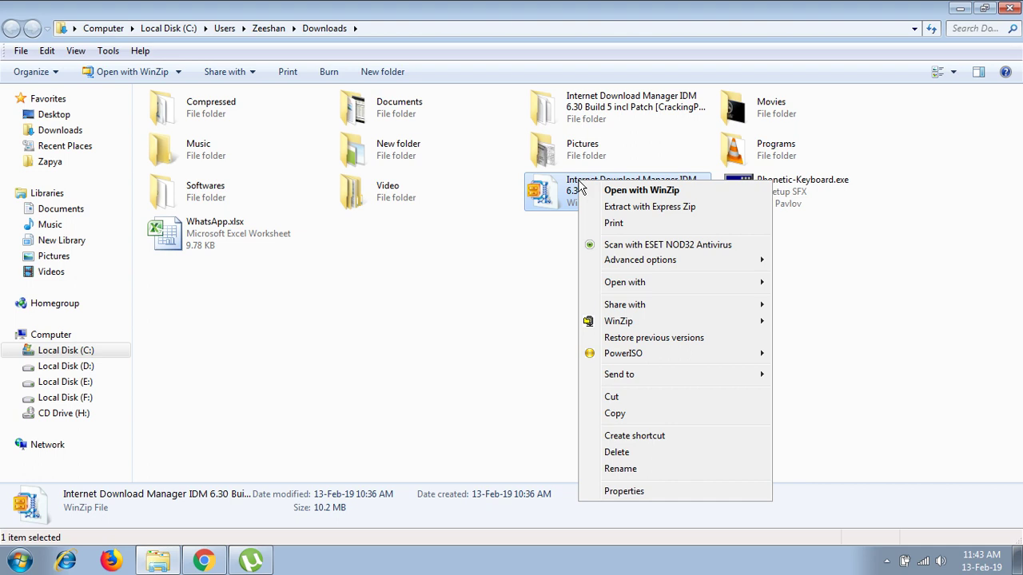
mouse_move(619, 321)
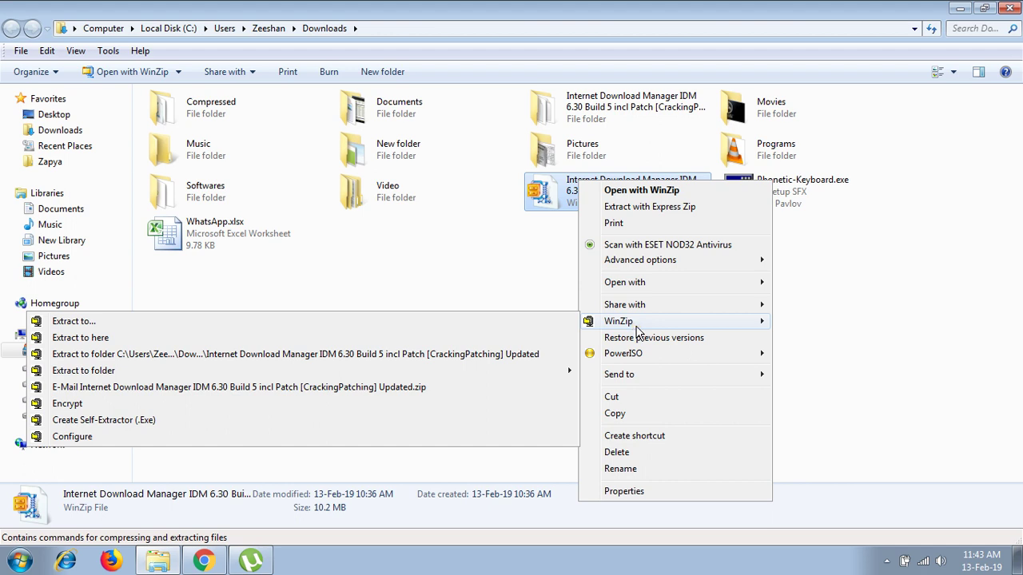
click(358, 338)
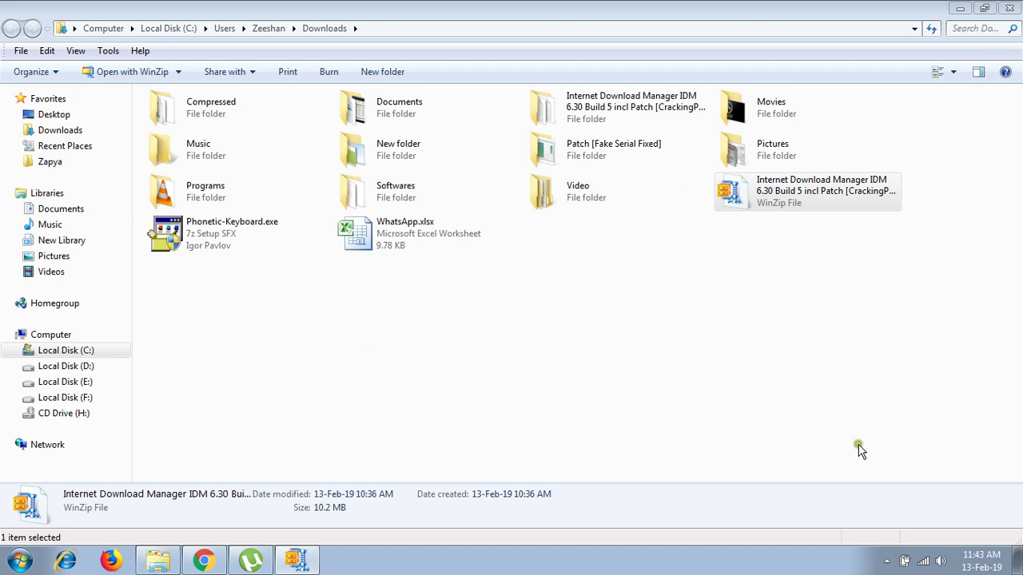
Temporarily disable ESET NOD32 real-time file system protection and close the ESET window
click(885, 561)
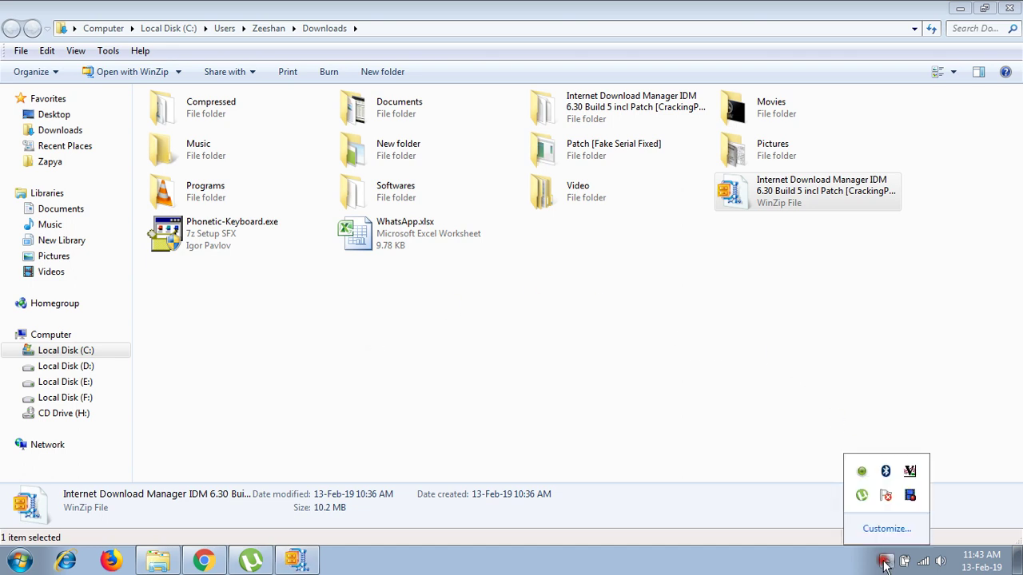
click(862, 471)
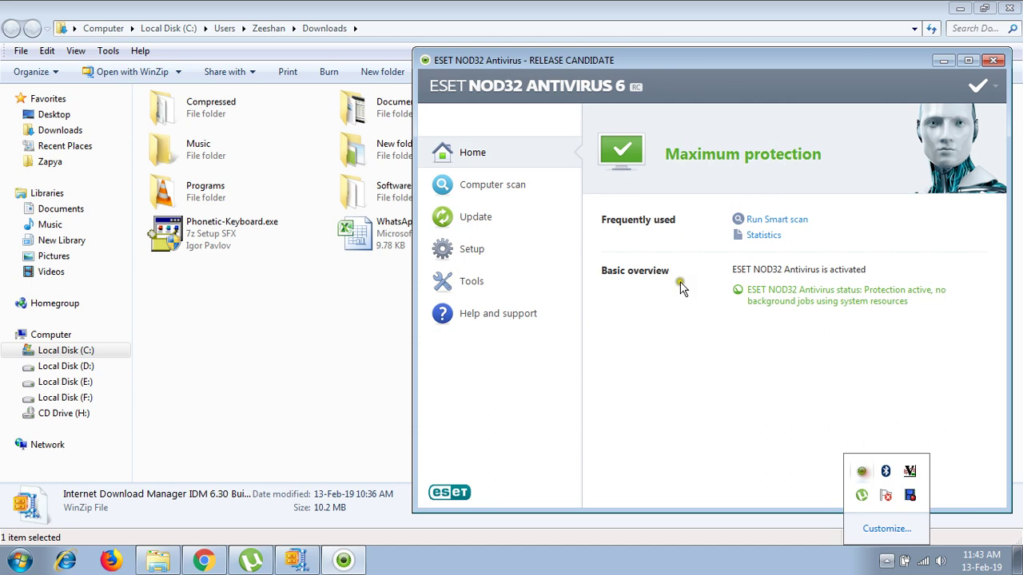
click(484, 284)
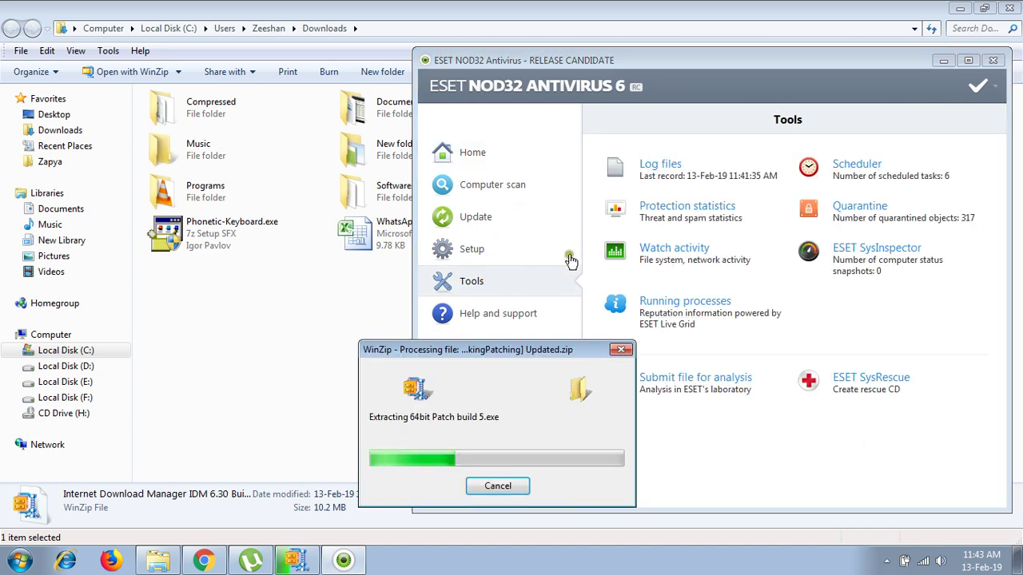
click(476, 261)
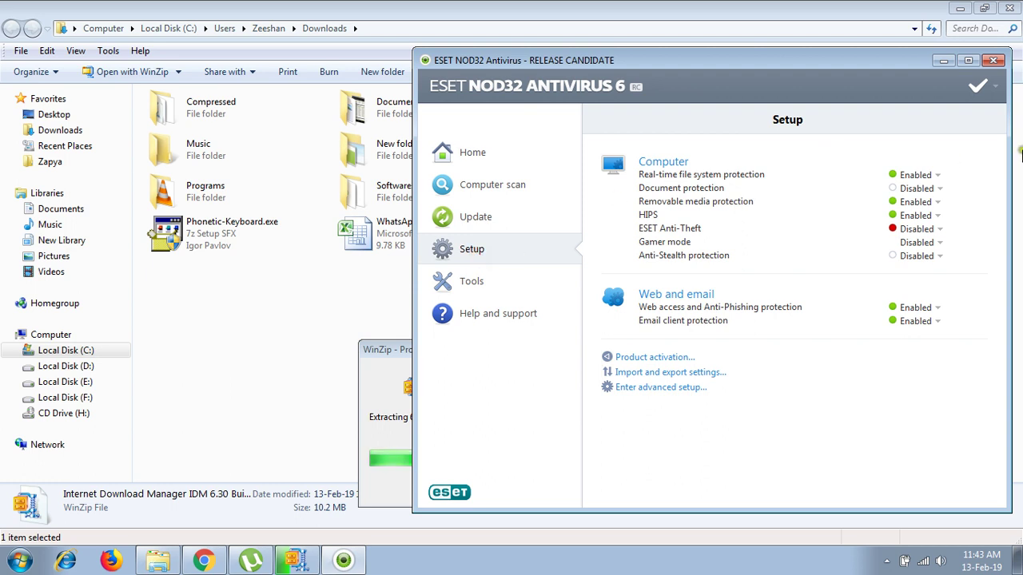
click(932, 178)
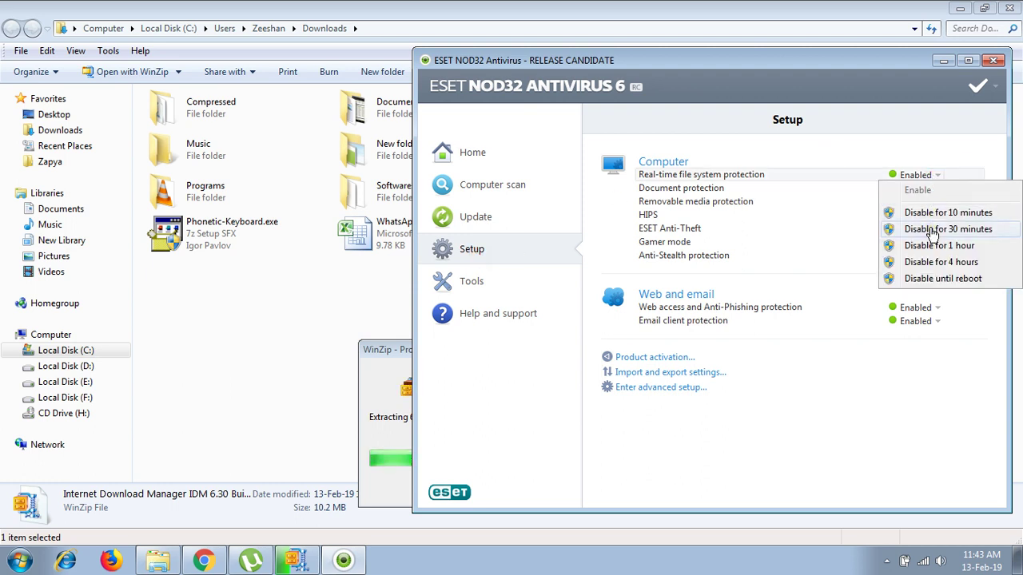
click(931, 231)
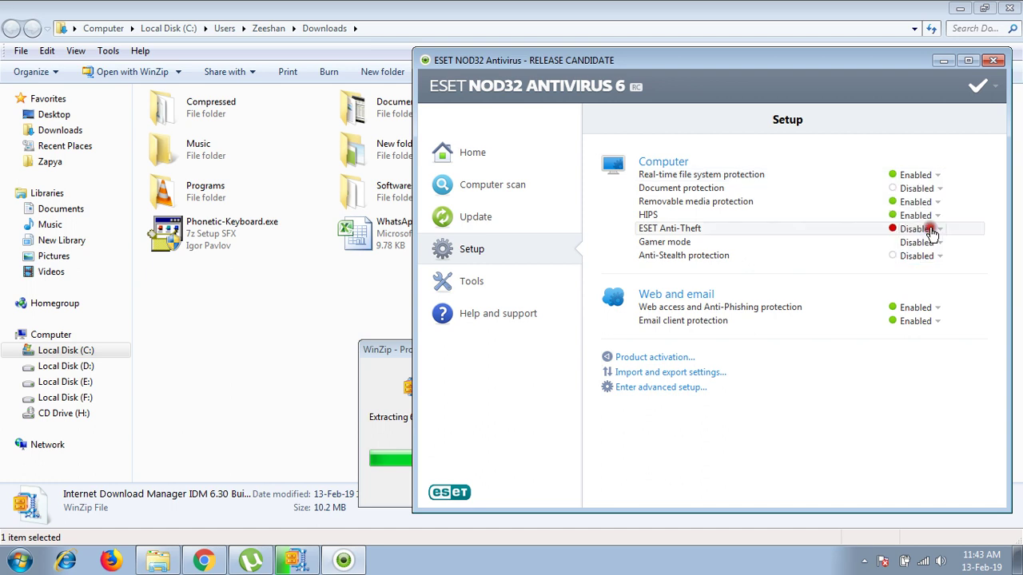
click(994, 61)
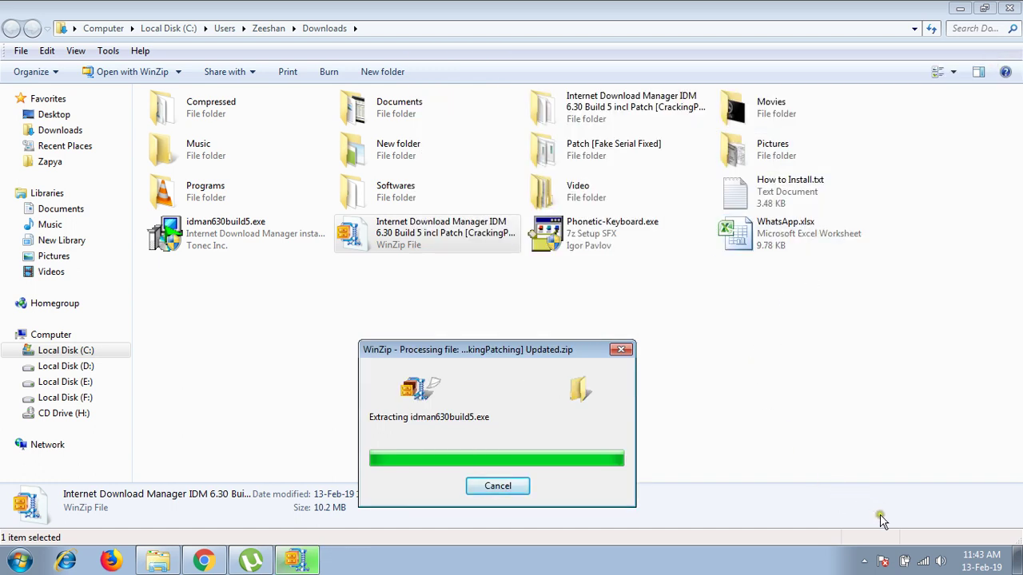
Refresh Downloads and run idman630build5.exe as administrator
click(873, 563)
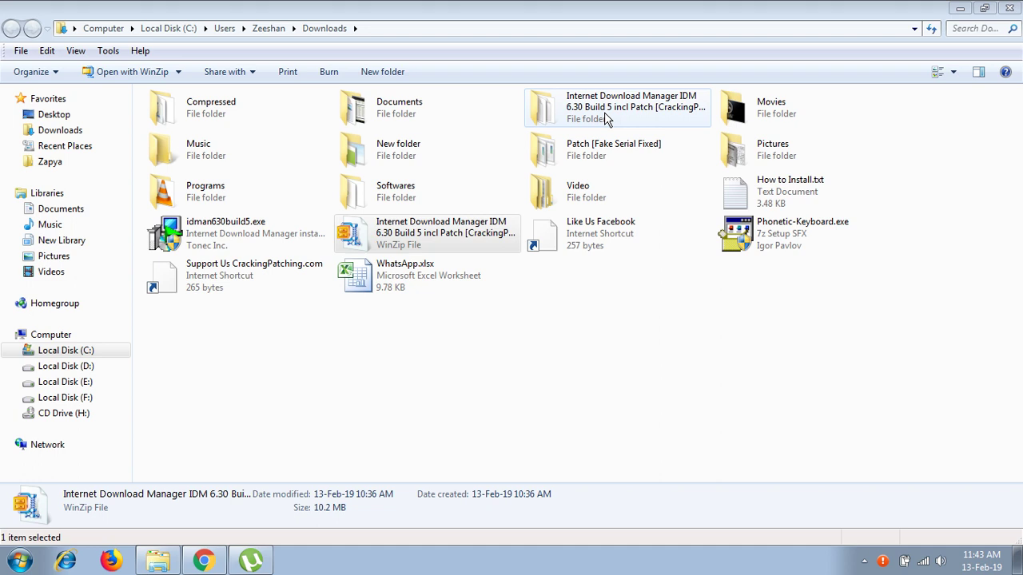
click(614, 277)
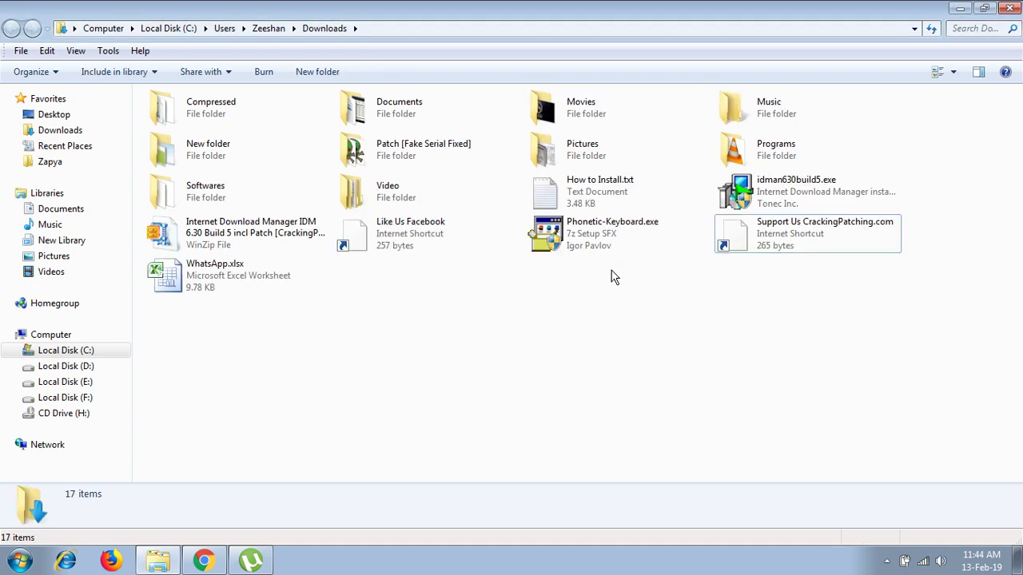
right_click(755, 197)
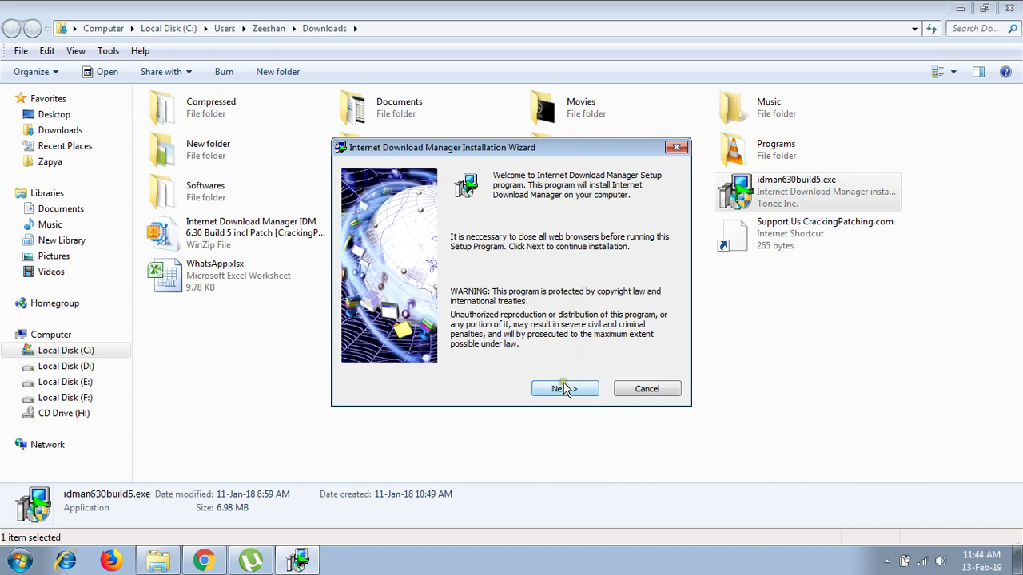
Install IDM through the wizard with the desktop icon option unticked
click(562, 387)
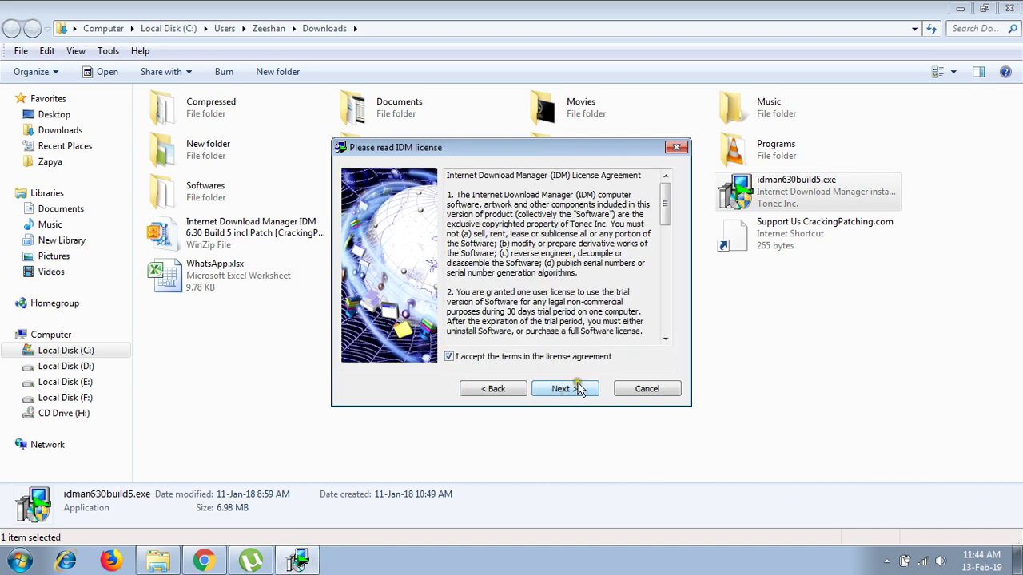
click(585, 390)
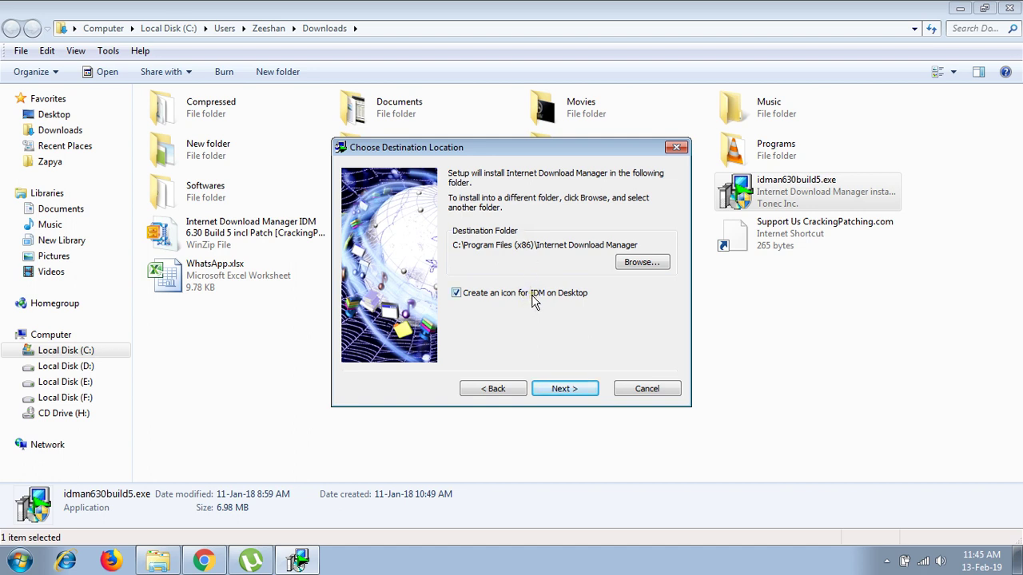
click(458, 296)
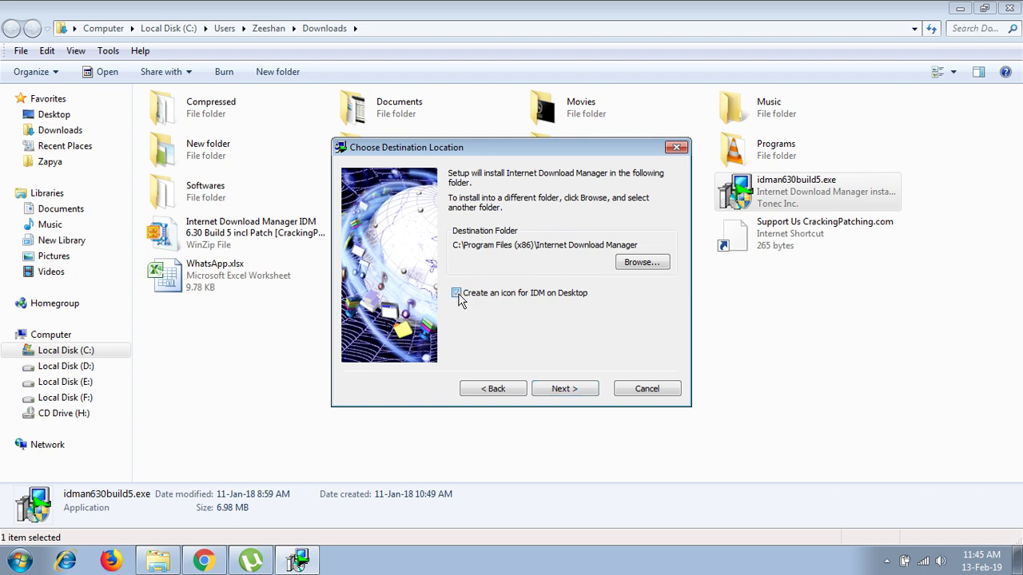
click(582, 390)
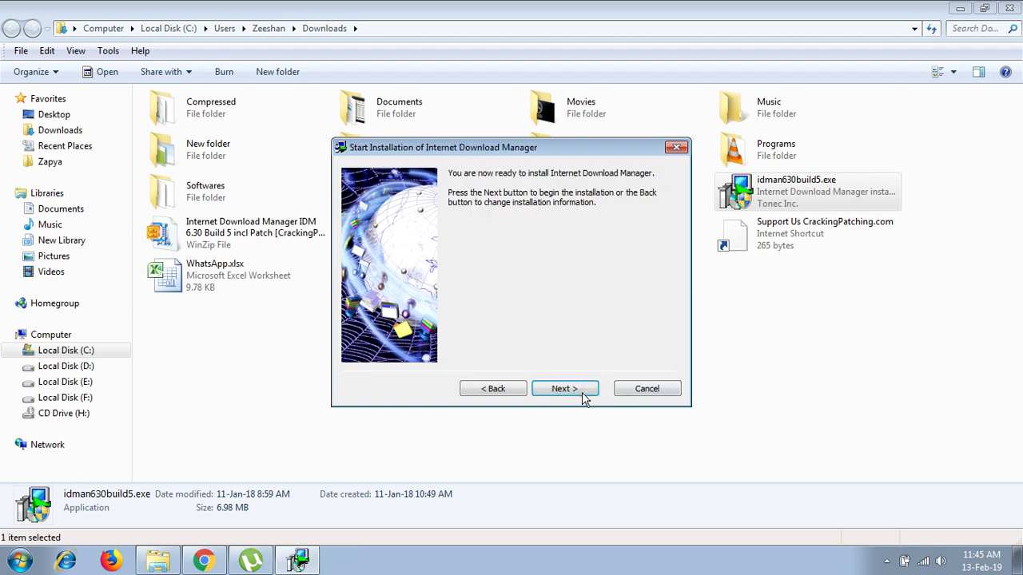
click(582, 391)
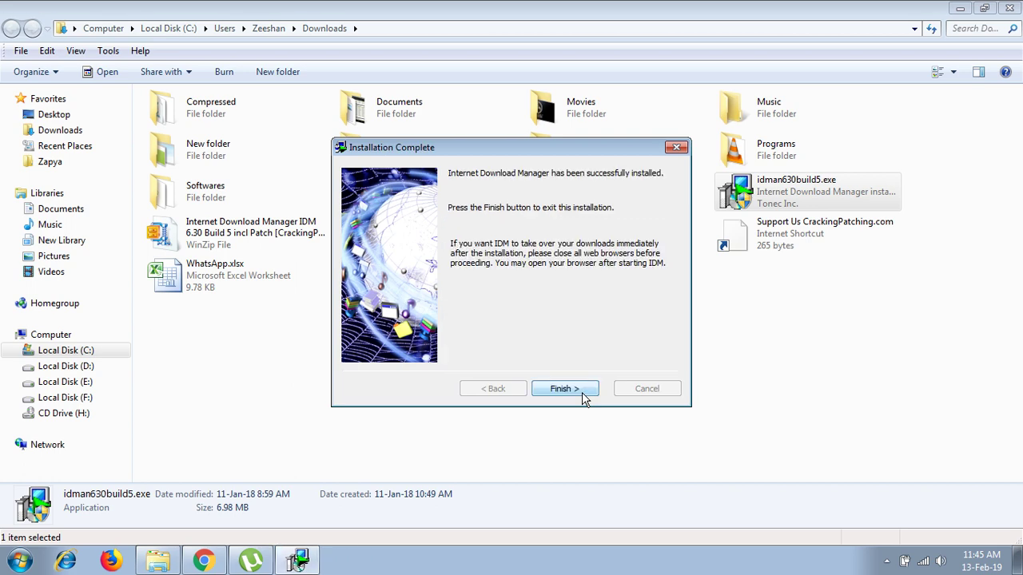
Finish setup and dismiss both Firefox integration messages
click(583, 391)
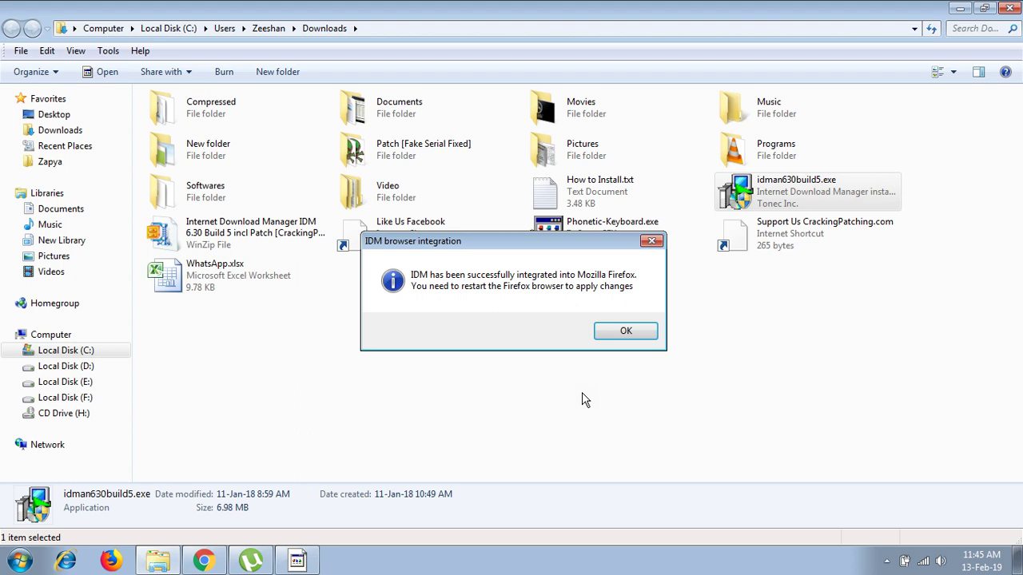
click(617, 334)
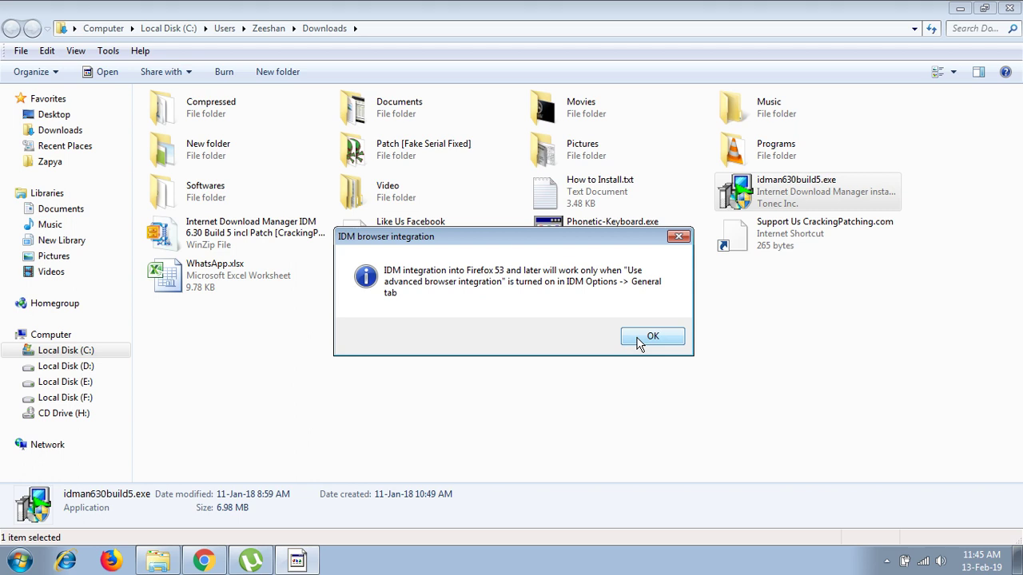
click(639, 343)
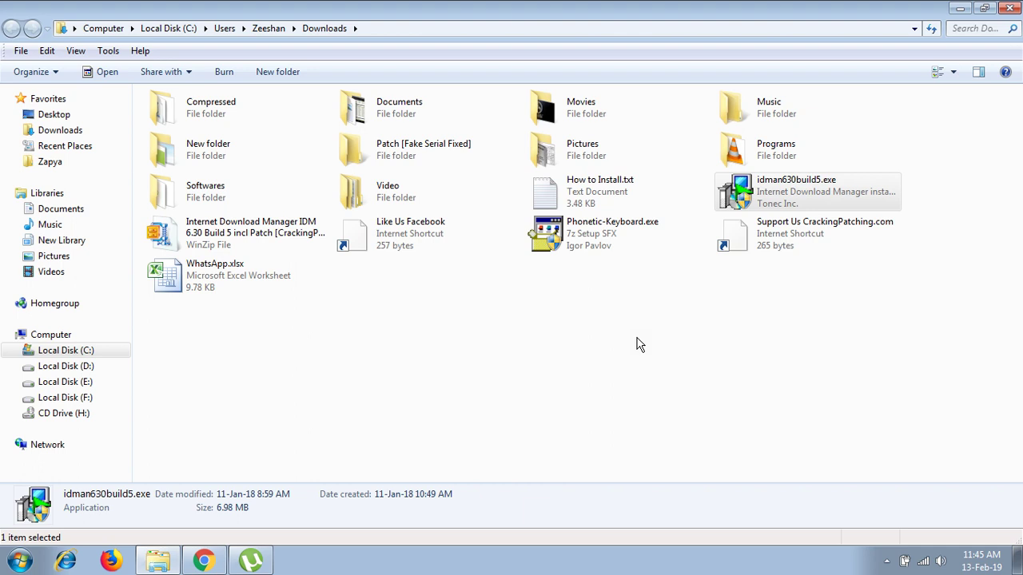
Open the Patch [Fake Serial Fixed] folder and run '64bit Patch build 5.exe' as administrator
click(623, 334)
click(424, 160)
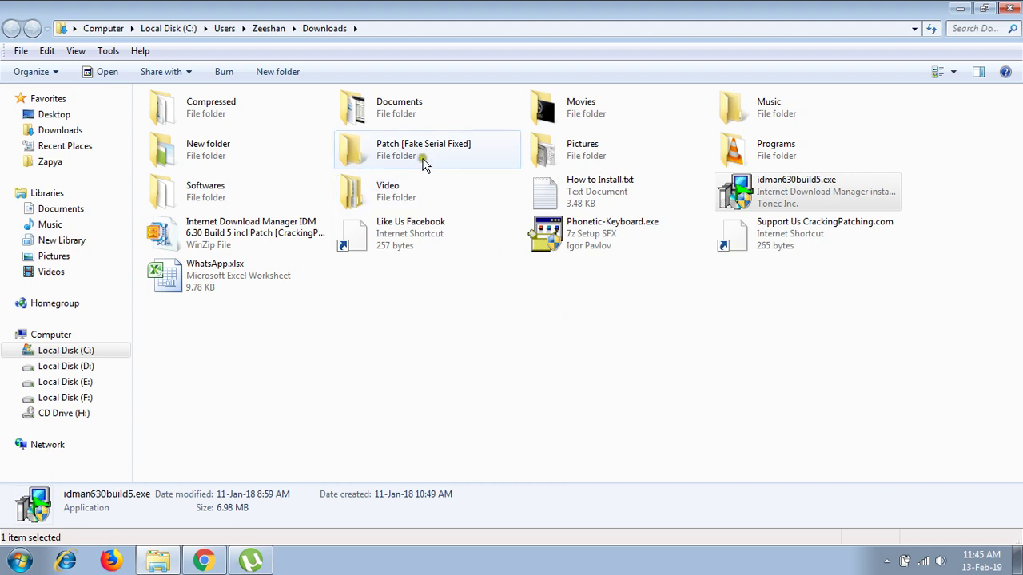
double_click(422, 159)
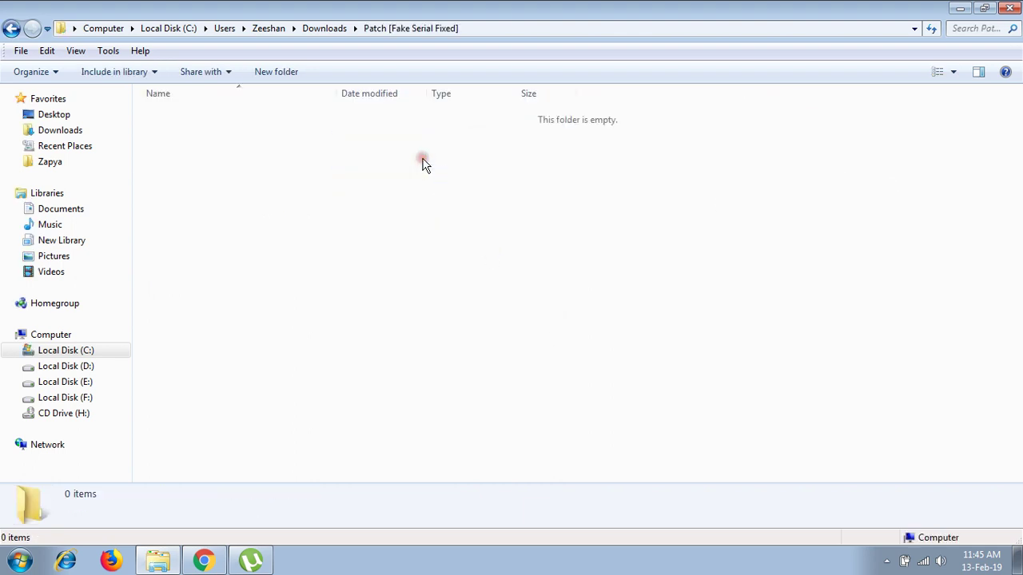
double_click(396, 151)
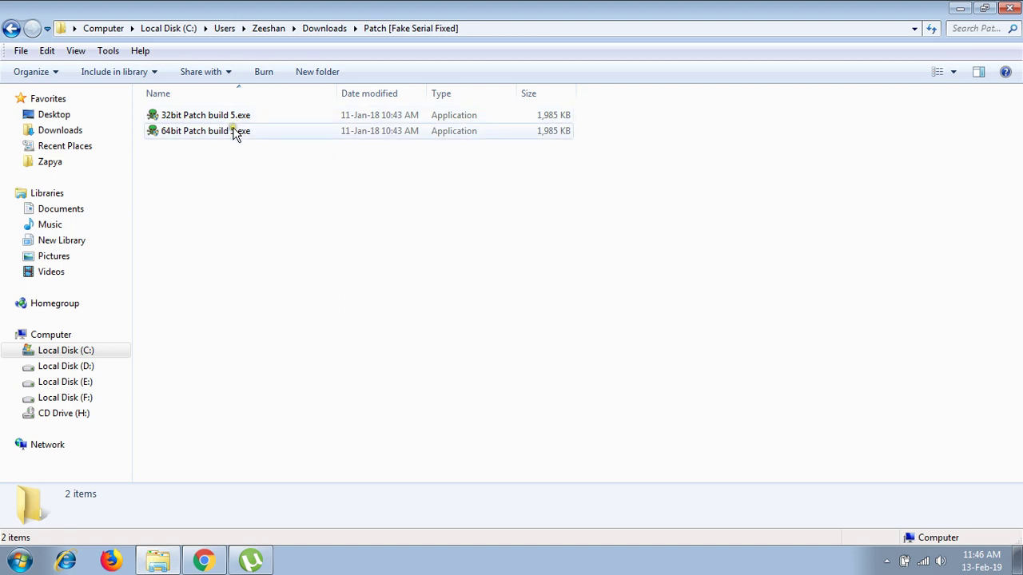
click(230, 131)
right_click(232, 132)
click(172, 190)
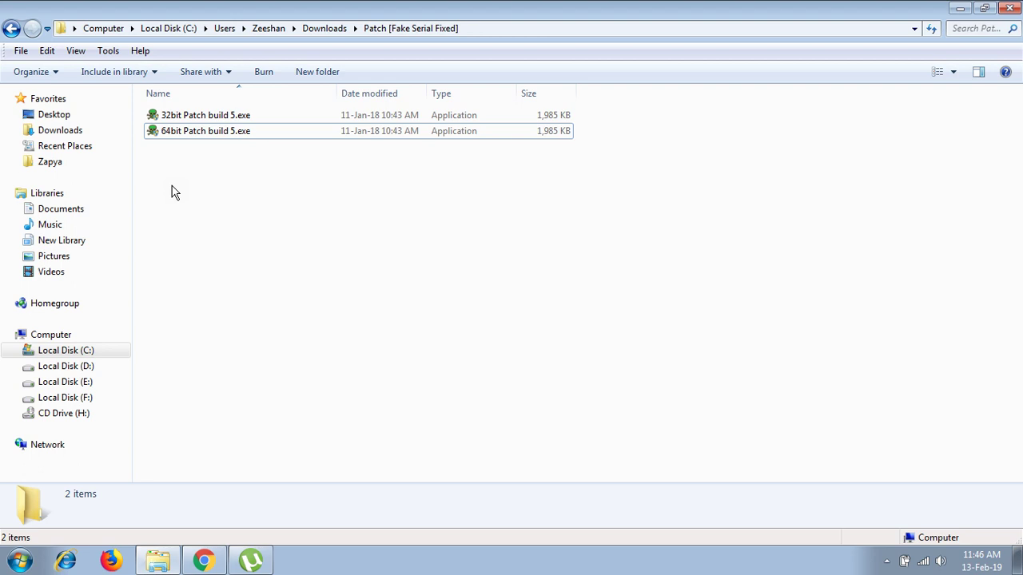
right_click(191, 134)
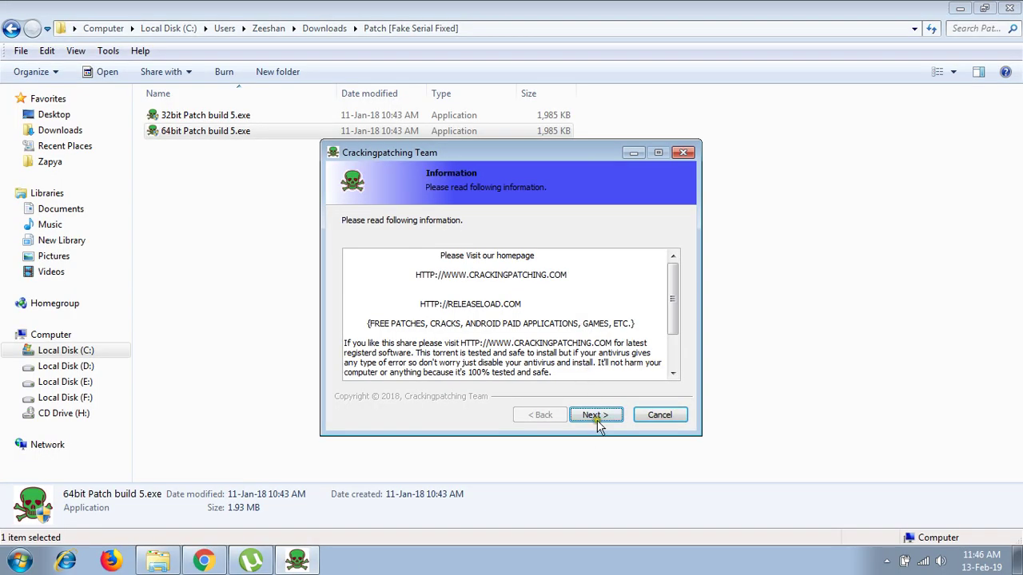
Install the IDM patch into the Internet Download Manager folder
click(598, 415)
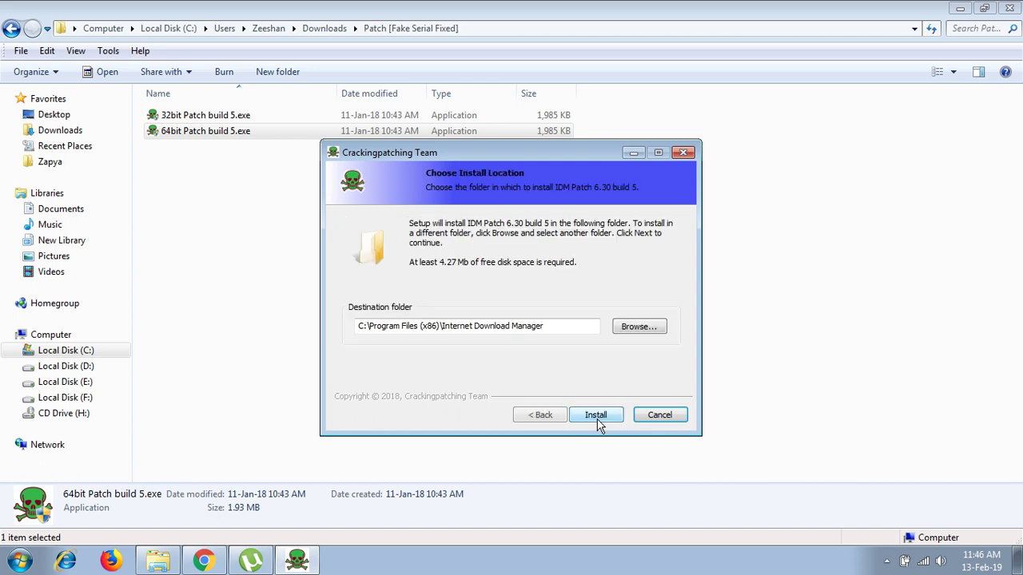
click(548, 417)
click(590, 409)
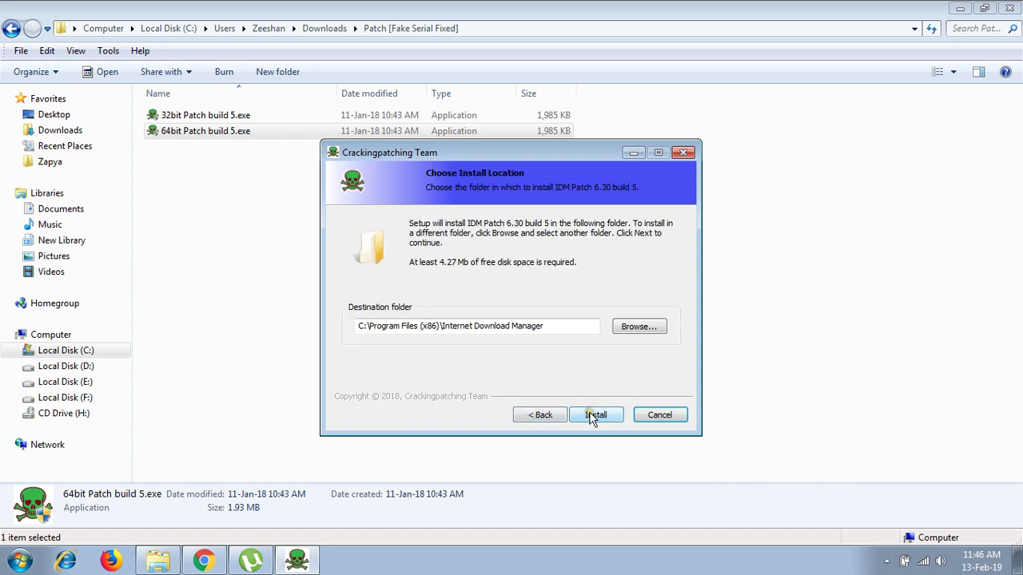
click(560, 329)
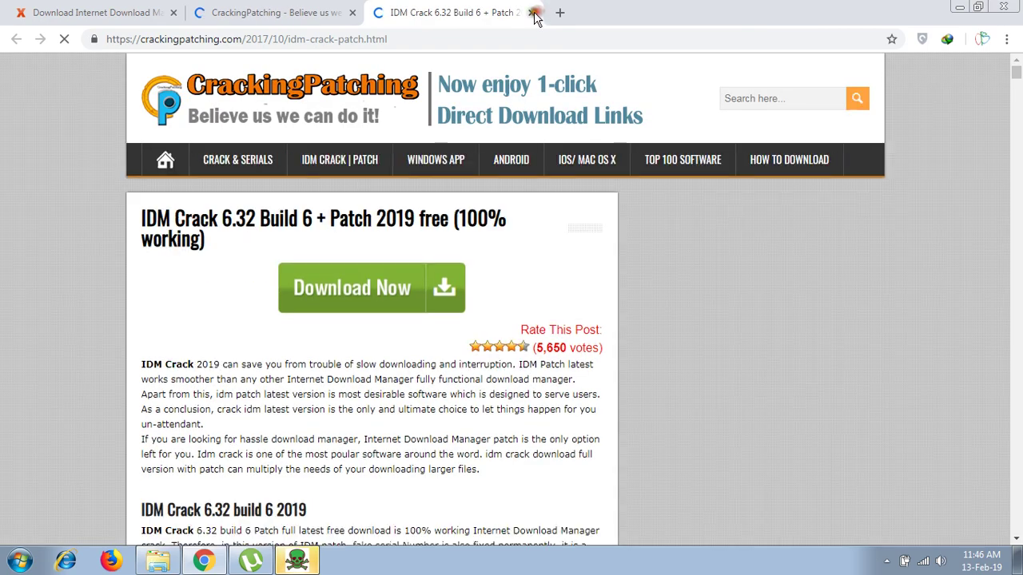
Close the crack and CrackingPatching tabs, finish the patch wizard, and close the folder window
click(534, 13)
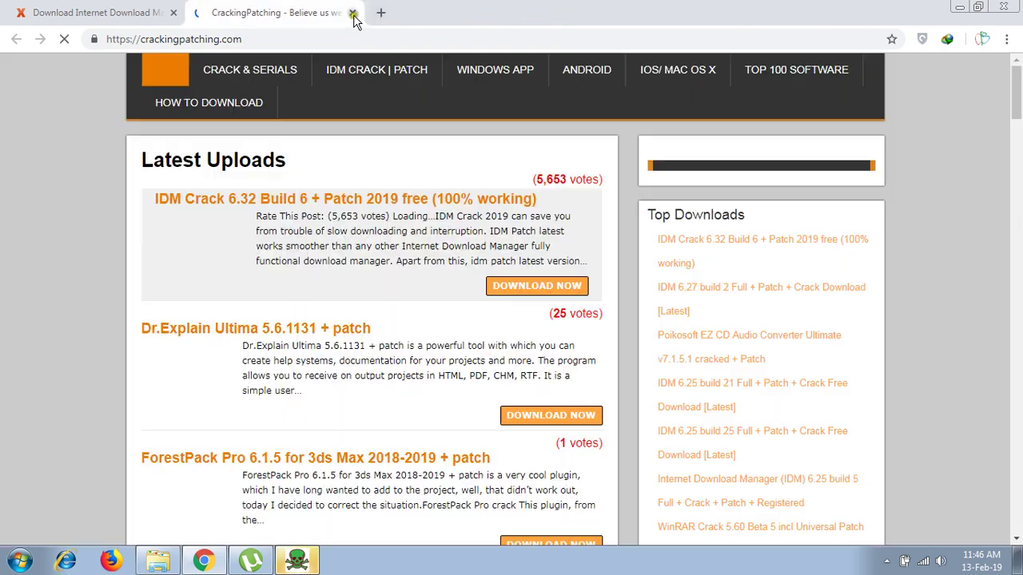
click(353, 12)
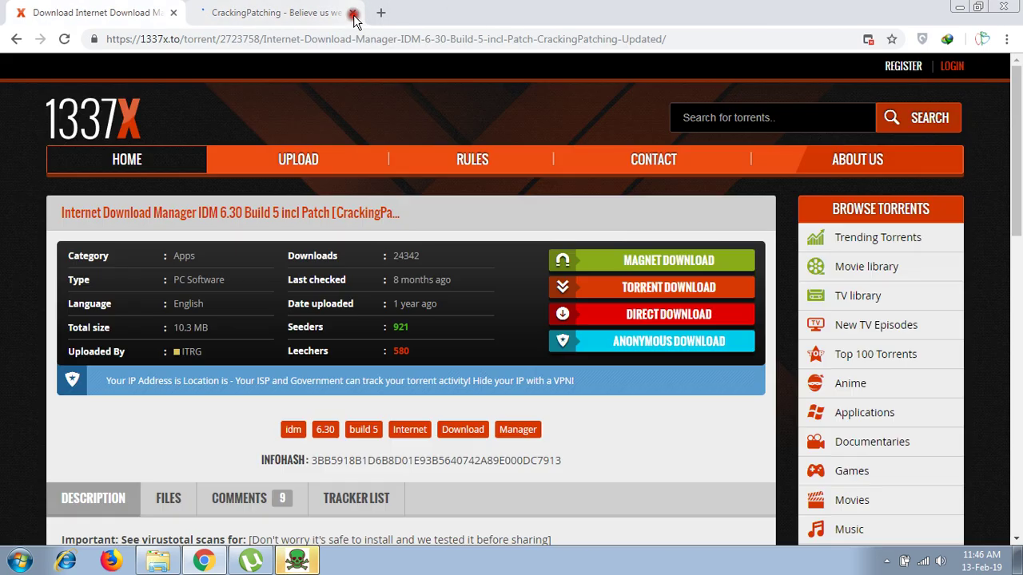
click(960, 6)
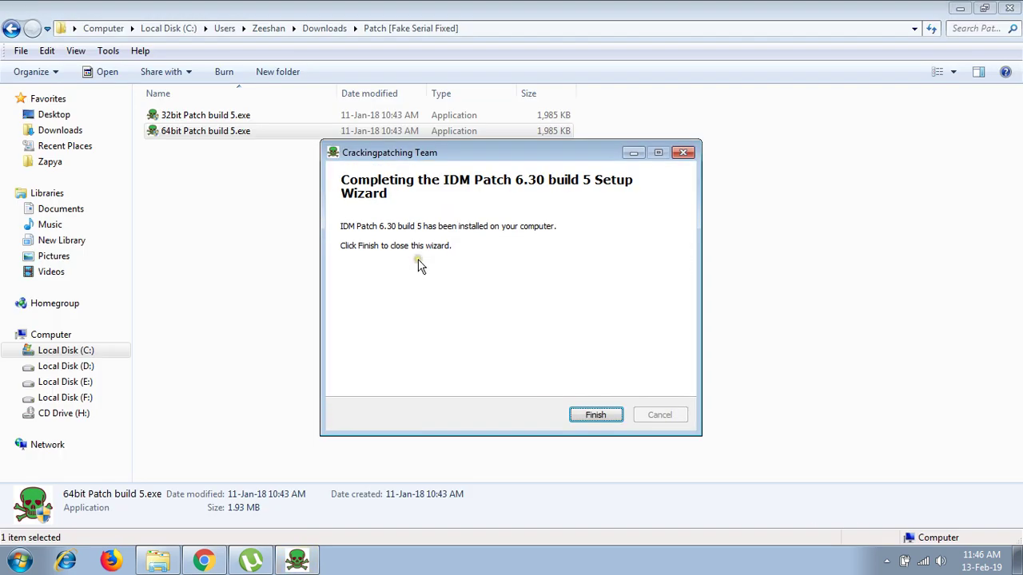
click(594, 416)
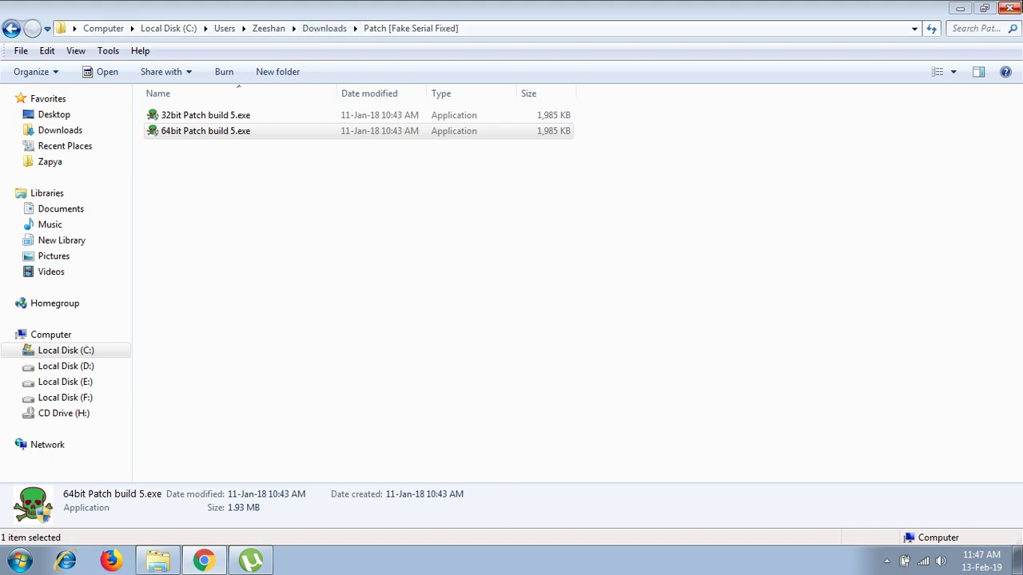
click(1009, 8)
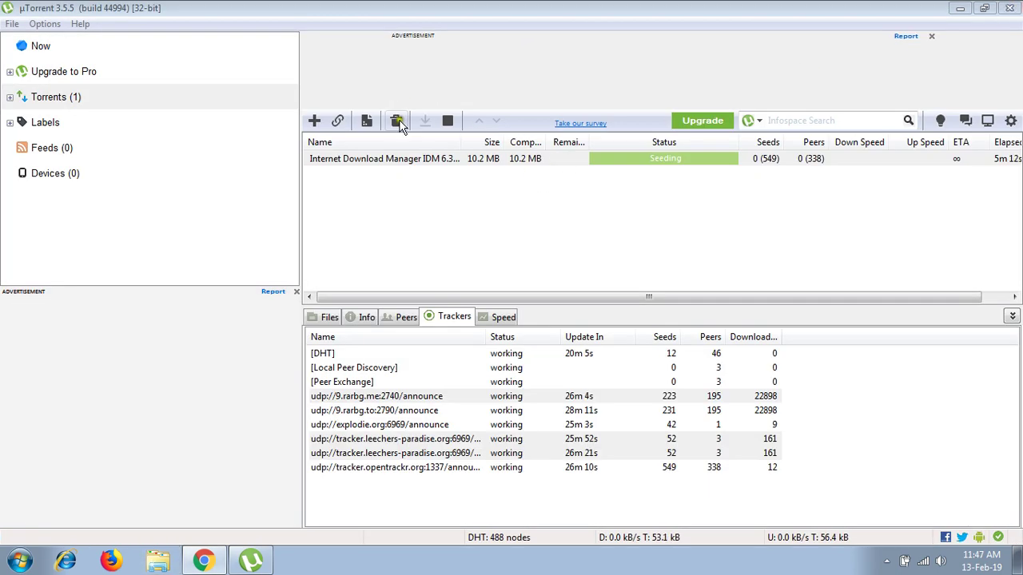
Remove the finished torrent from uTorrent and close uTorrent
click(396, 120)
key(Return)
click(1009, 8)
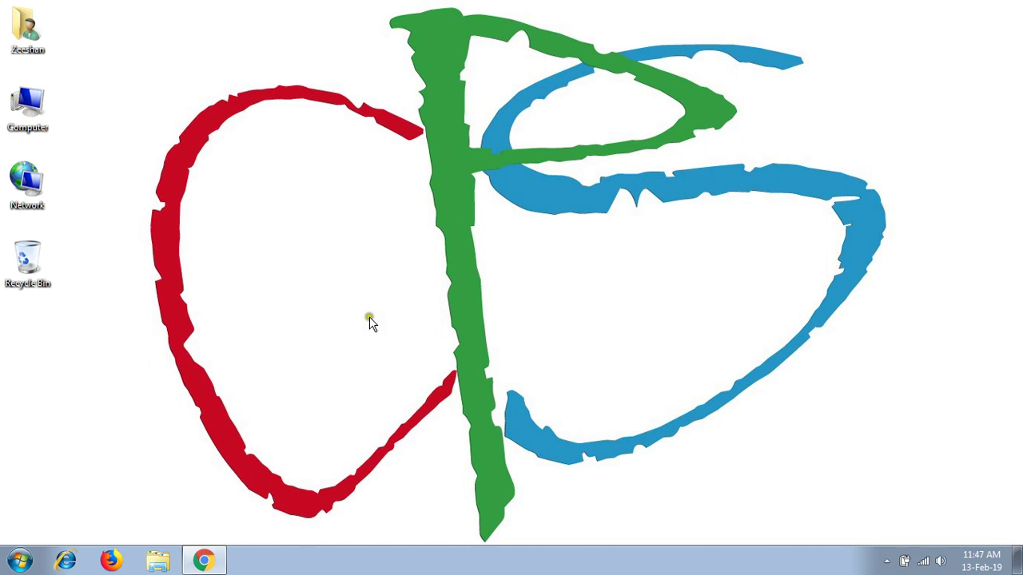
Search 'idm extension', confirm IDM Integration Module is added in the Web Store, then close Chrome
click(206, 559)
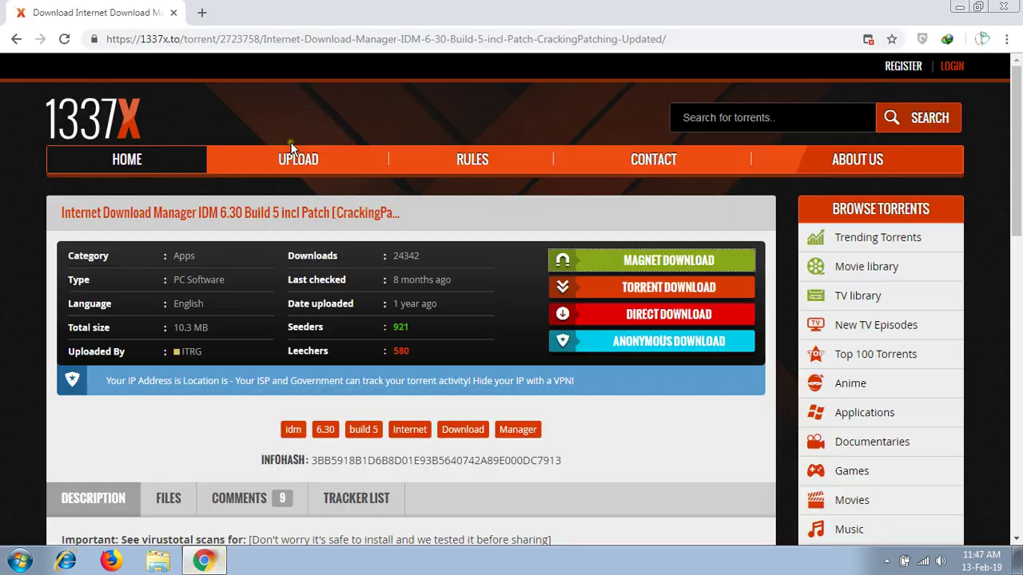
click(200, 14)
text(i)
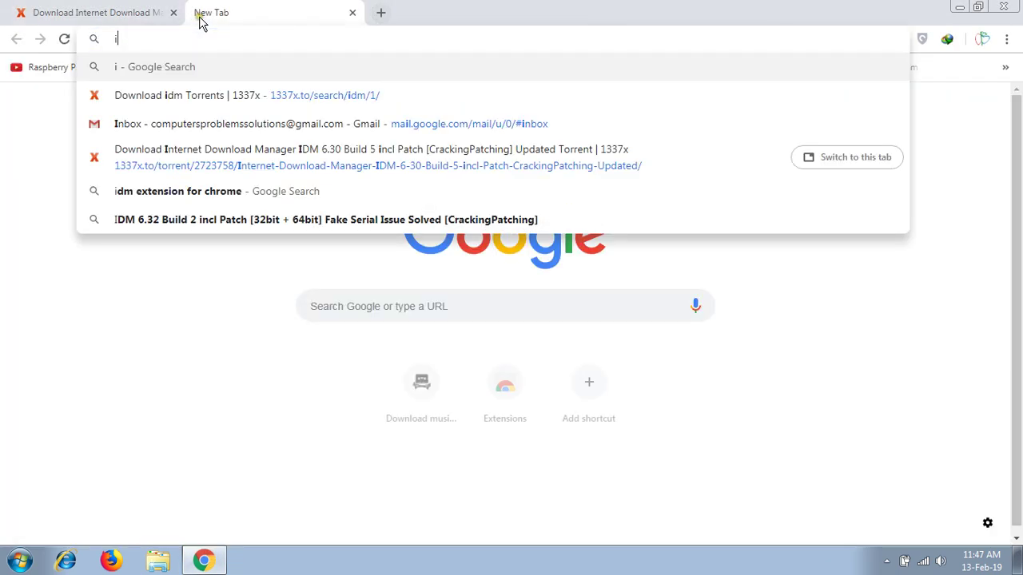
text(dm ex)
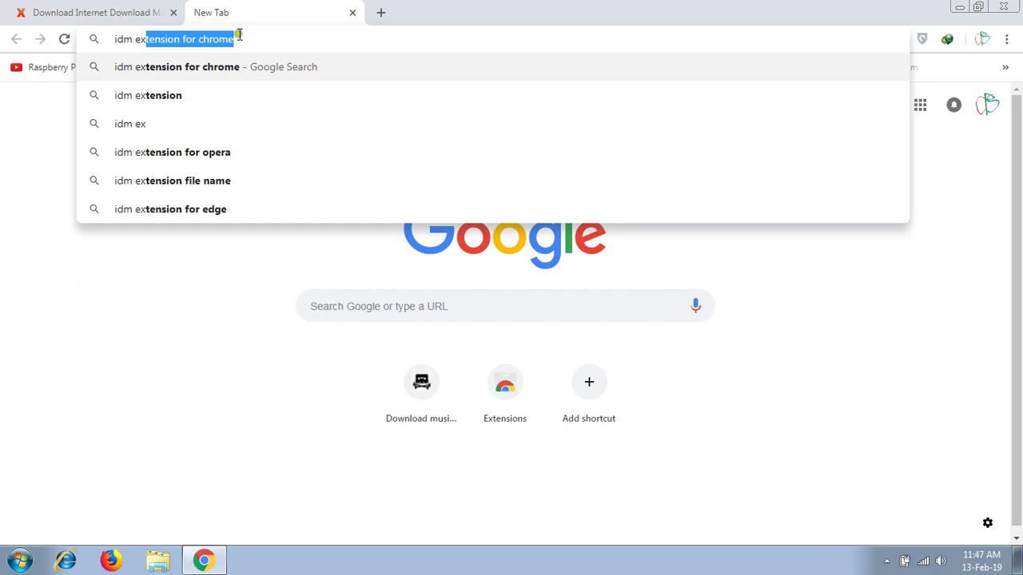
key(Return)
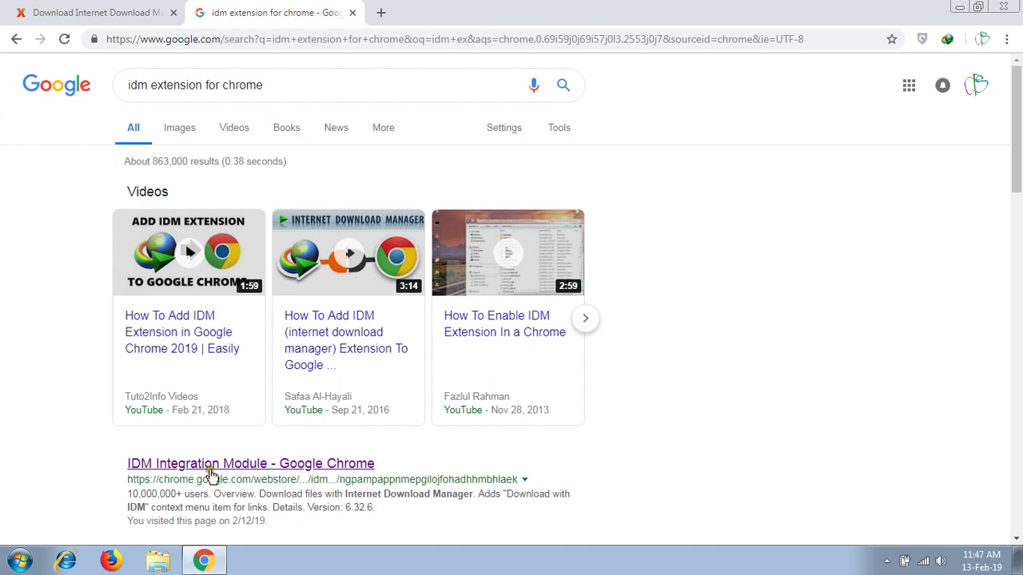
click(211, 465)
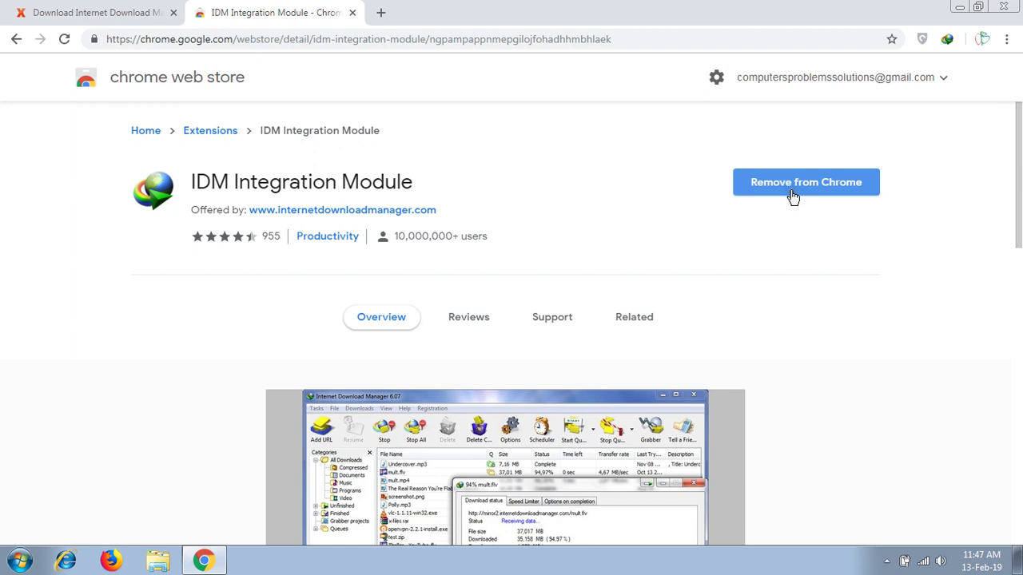
click(351, 12)
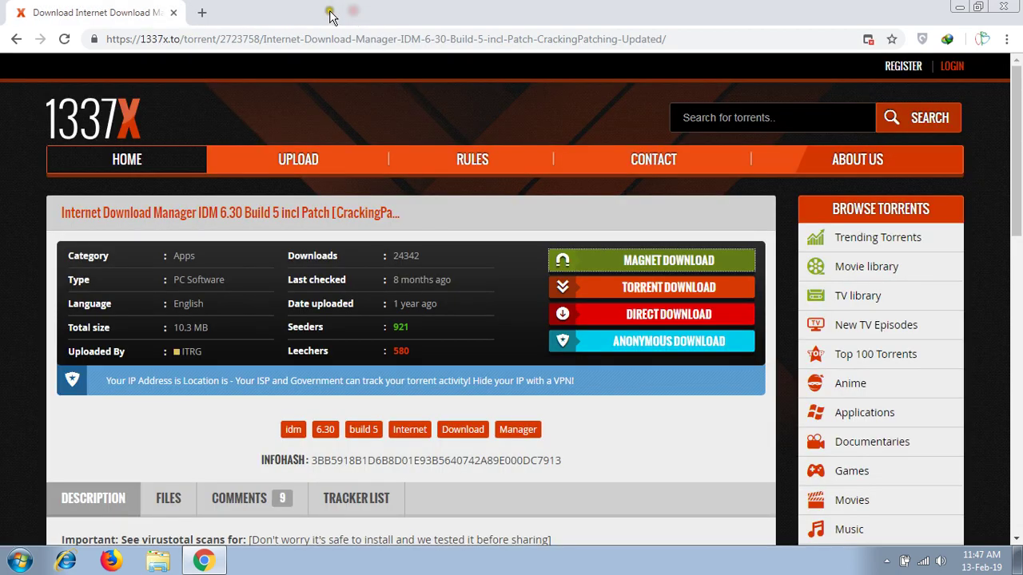
click(172, 13)
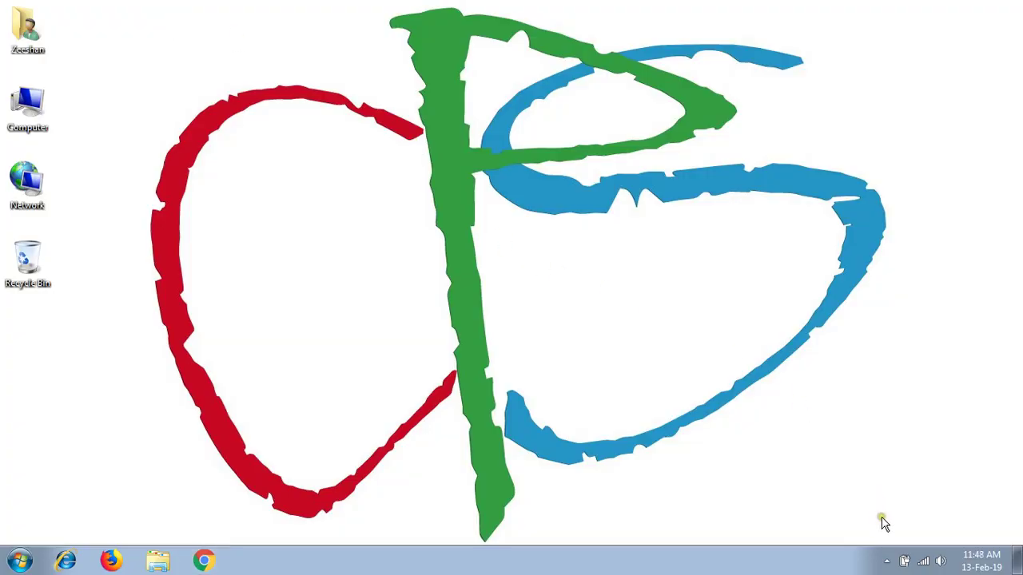
Launch Internet Download Manager from All Programs and turn off Show Tips on StartUp
click(19, 560)
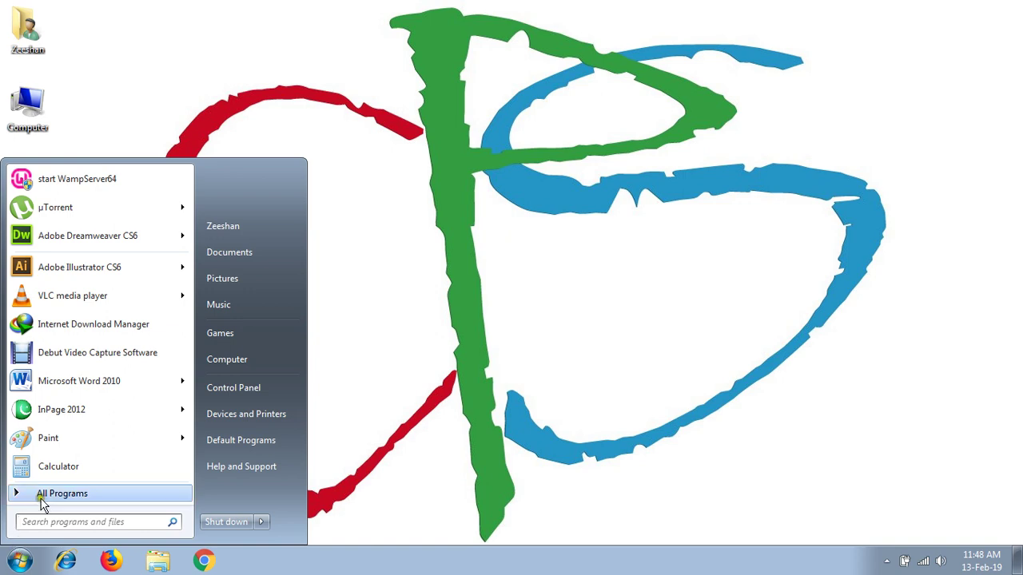
click(41, 493)
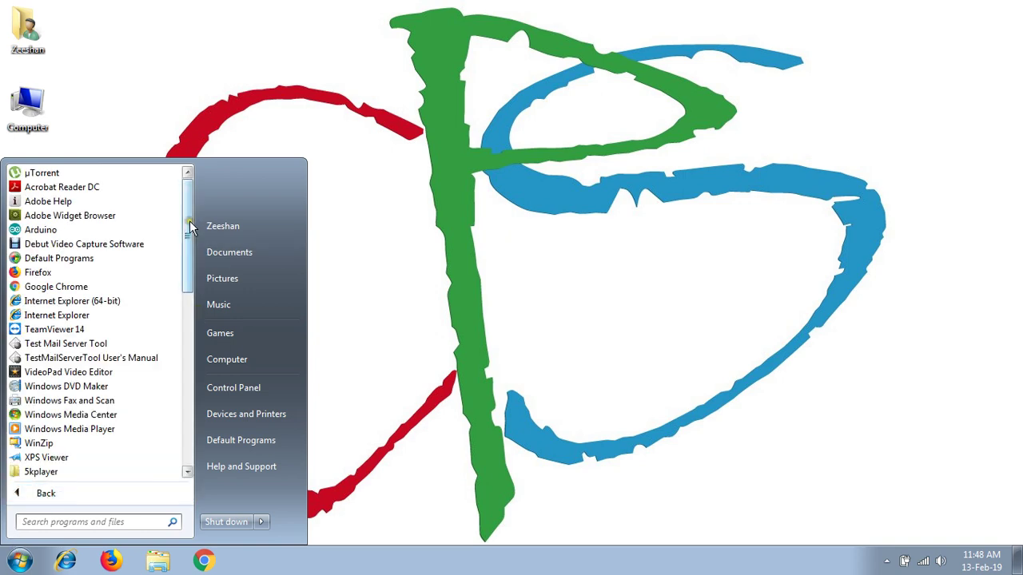
drag(189, 227, 189, 354)
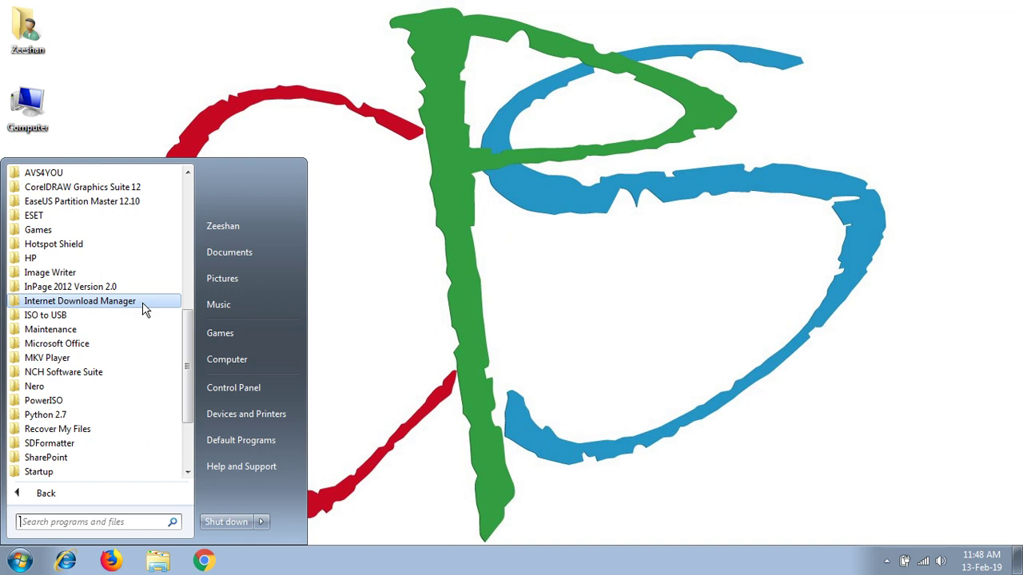
click(142, 302)
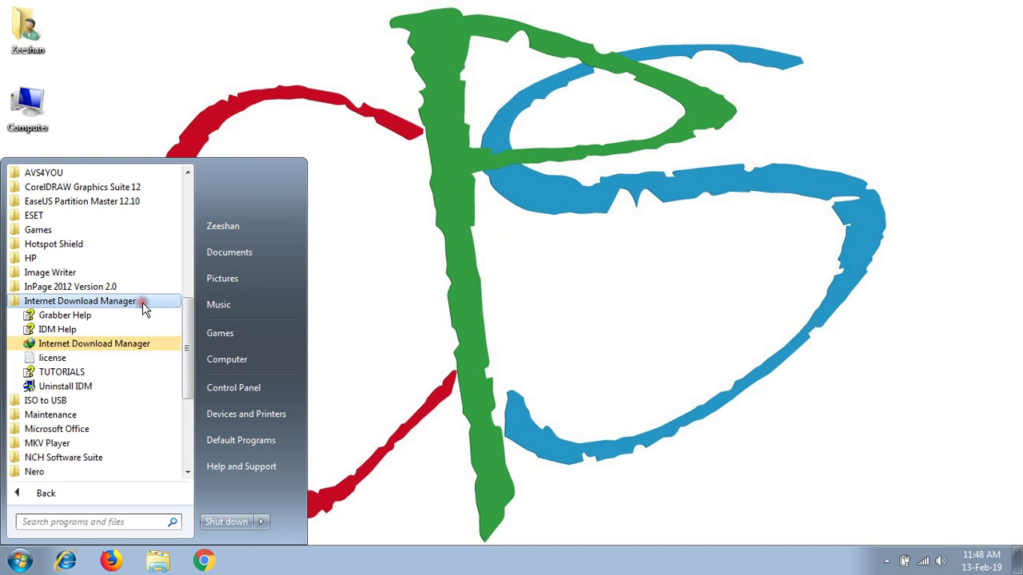
click(114, 356)
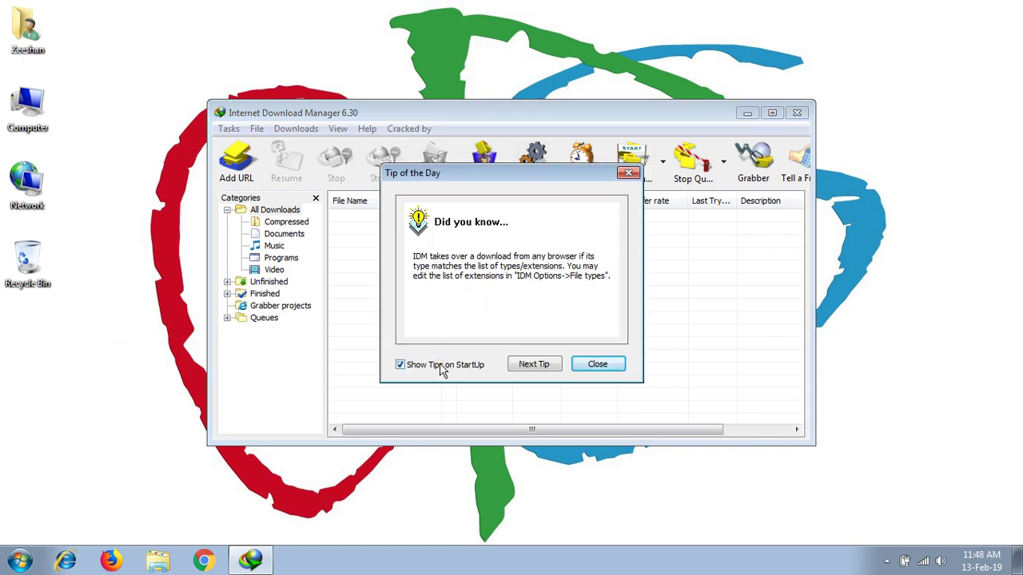
click(401, 365)
click(589, 365)
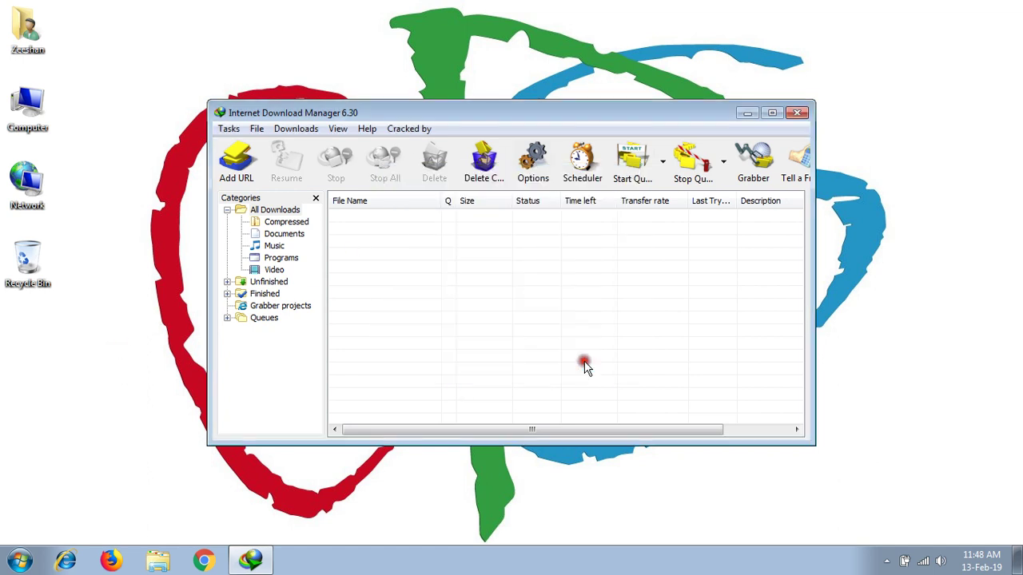
Check Help > About IDM shows registered version 6.30 Build 5, then close IDM
click(347, 129)
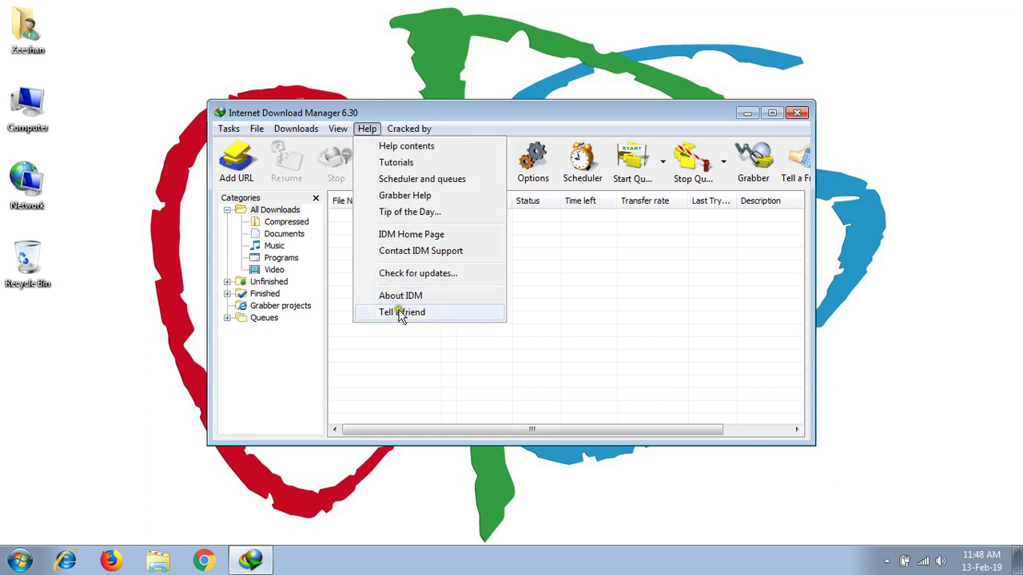
click(405, 297)
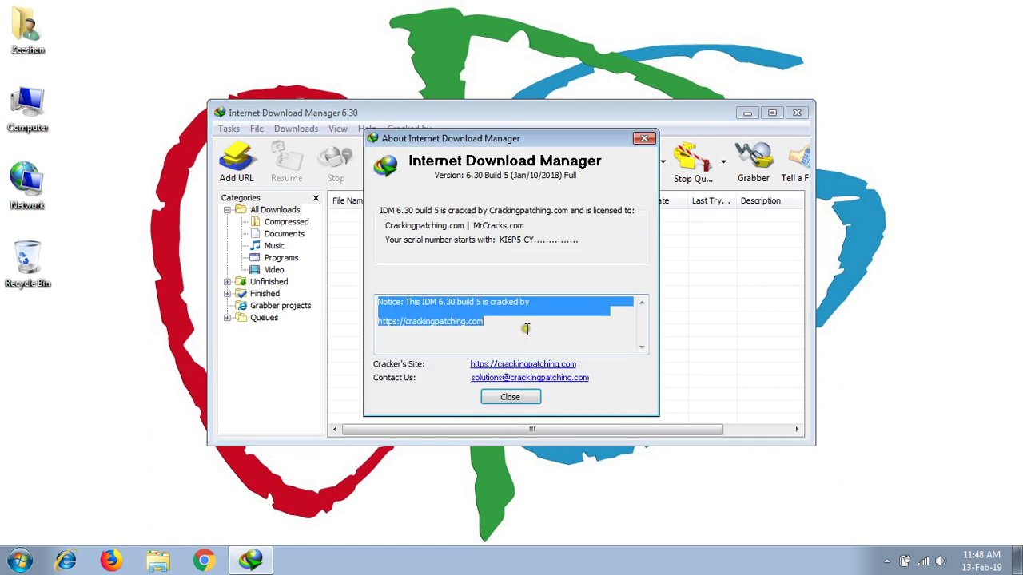
drag(528, 329, 392, 299)
click(518, 400)
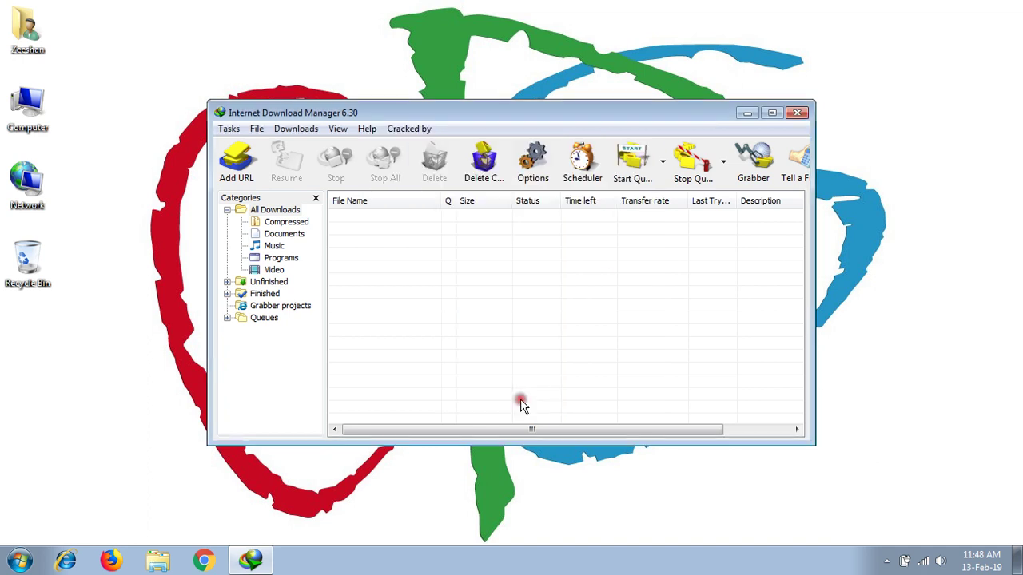
click(797, 113)
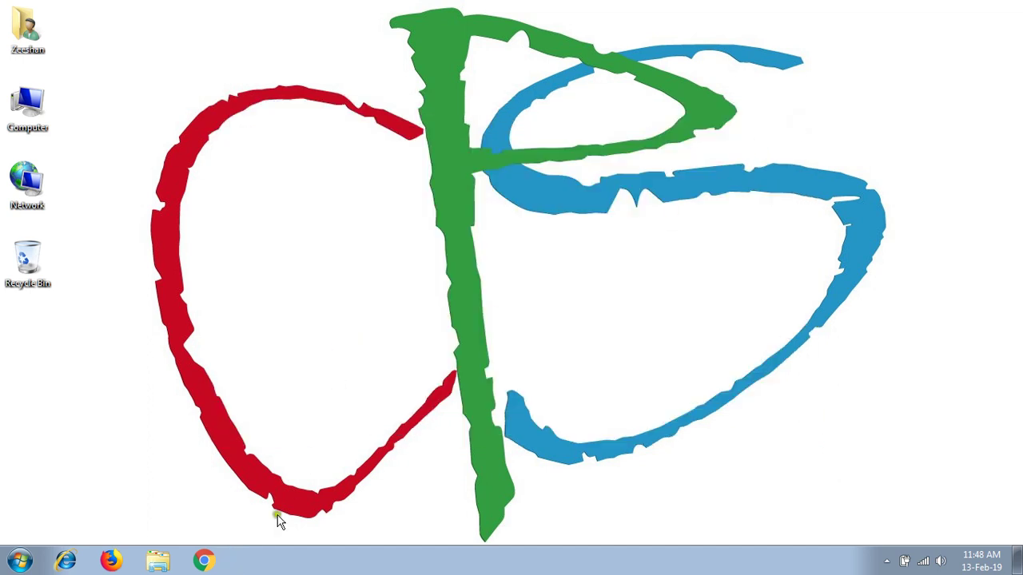
Go to YouTube in Chrome and open the Raspberry Pi channel's Astro Pi video
click(209, 555)
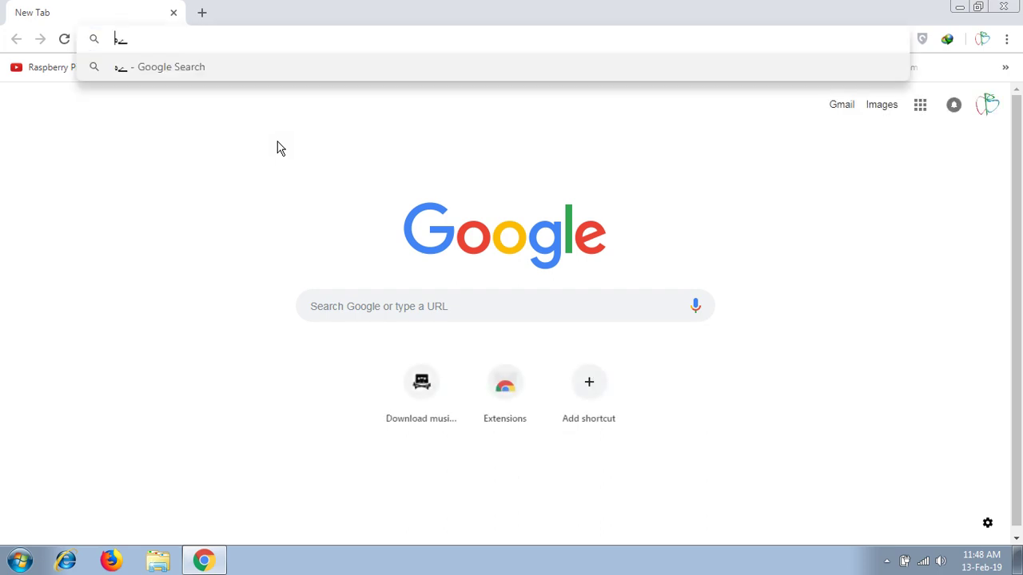
text(ے)
key(BackSpace)
text(youtube.com)
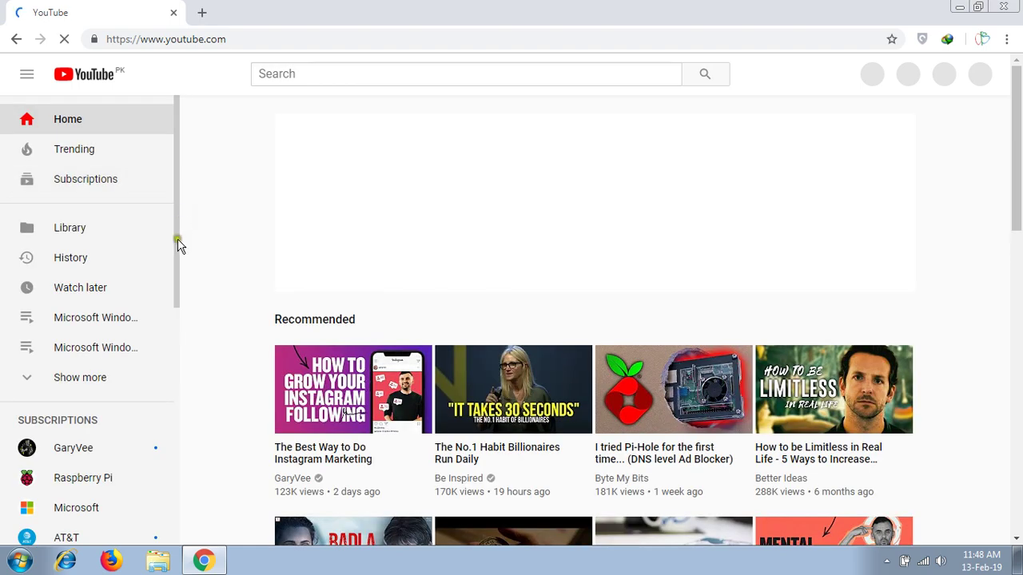
click(86, 483)
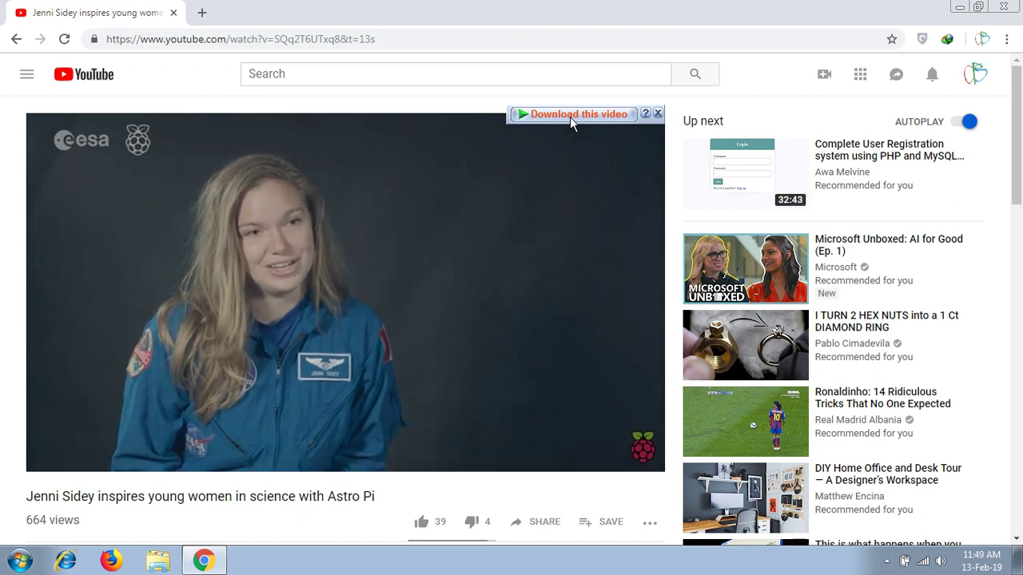
Request an IDM download of the video, check the 5.11 MB Save As name, then cancel
click(569, 116)
click(575, 129)
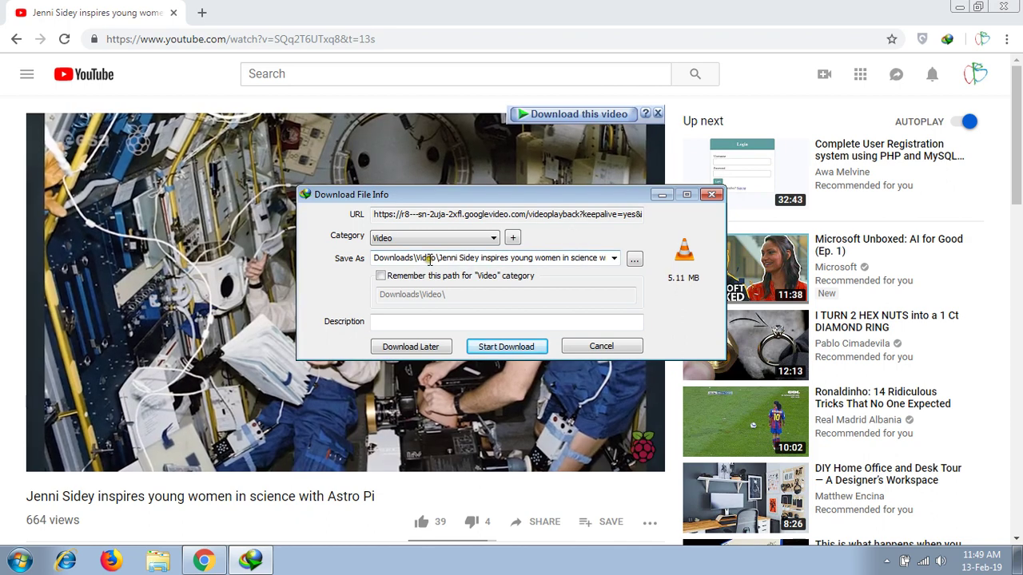
triple_click(391, 258)
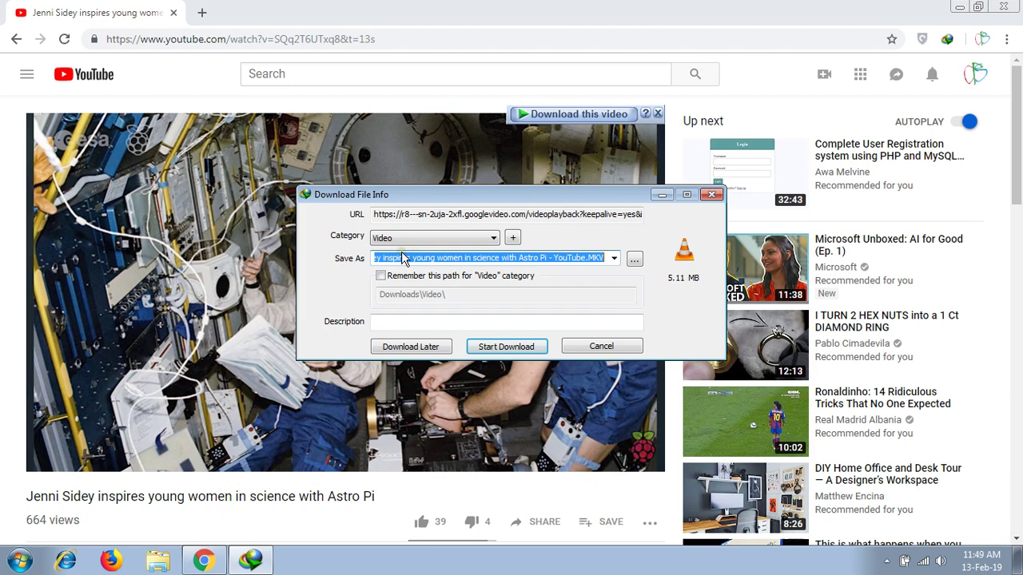
click(402, 257)
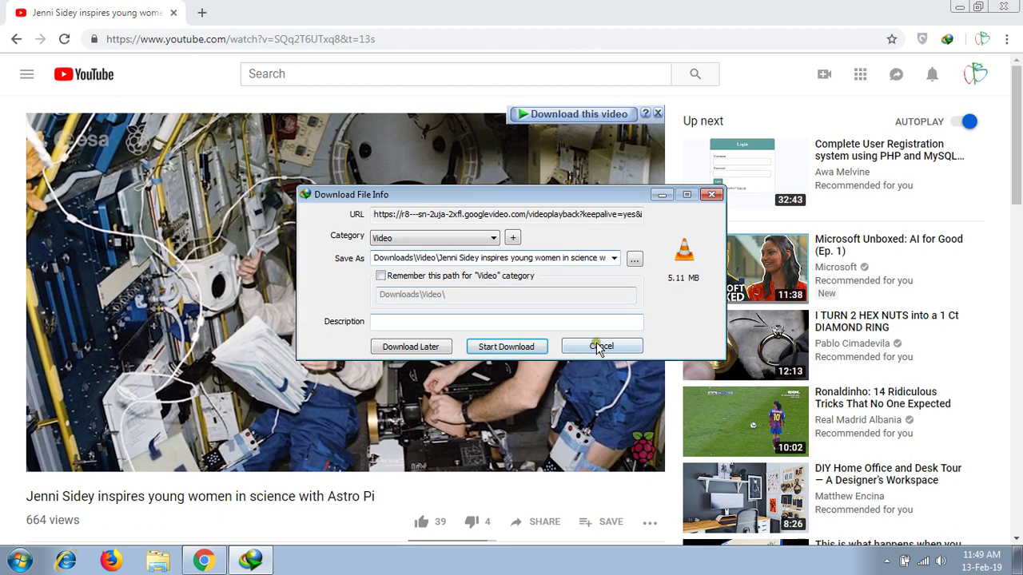
click(599, 347)
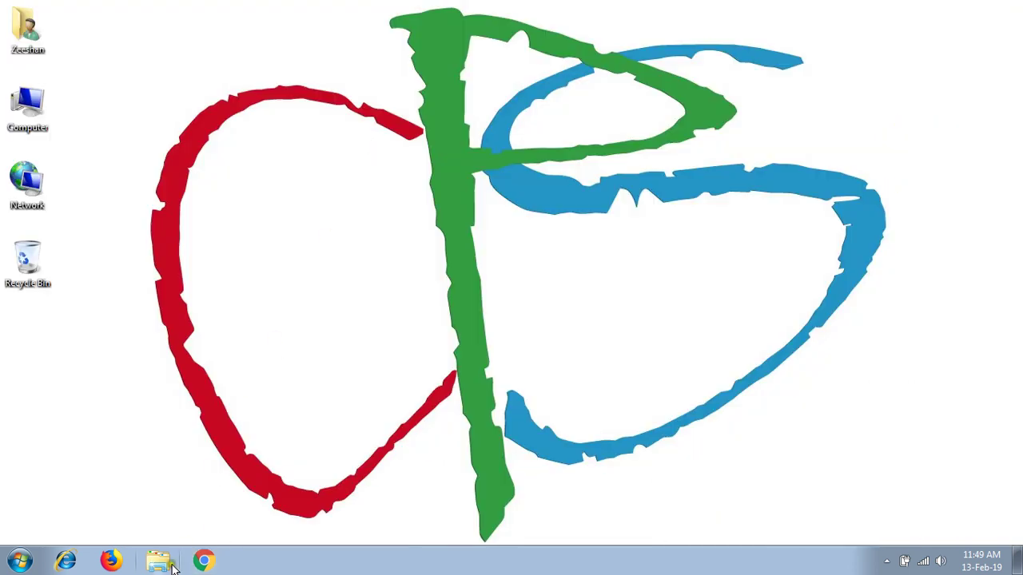
Open the Downloads folder via the Windows Explorer taskbar icon
click(158, 566)
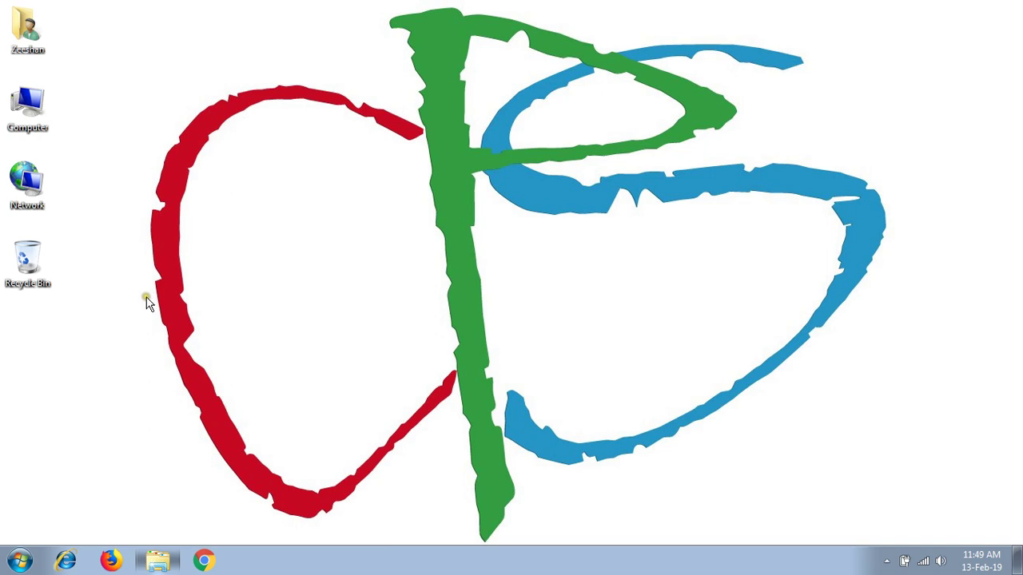